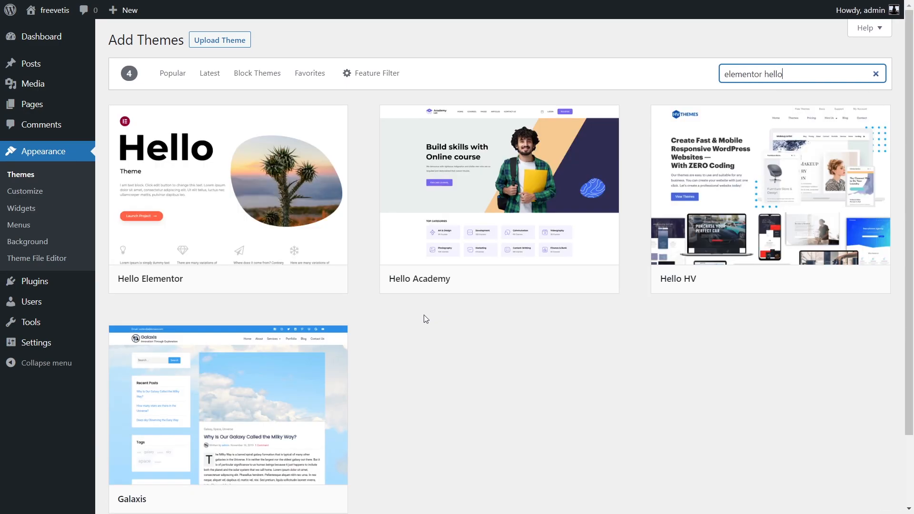
Install and activate the Hello Elementor theme
{"action": "left_click", "coordinate": [278, 280]}
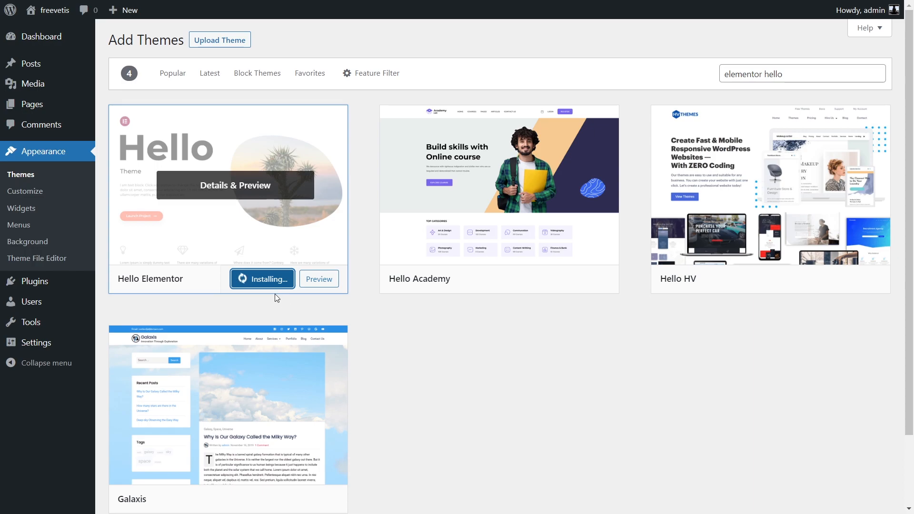
{"action": "left_click", "coordinate": [264, 284]}
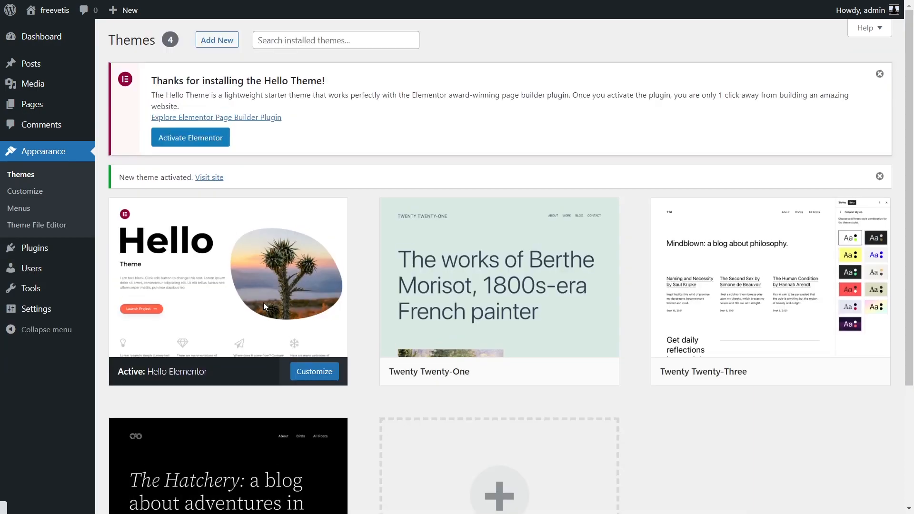
Search for new plugins with "template kit", and install and activate Envato's Template Kit – Import plugin
{"action": "left_click", "coordinate": [119, 266]}
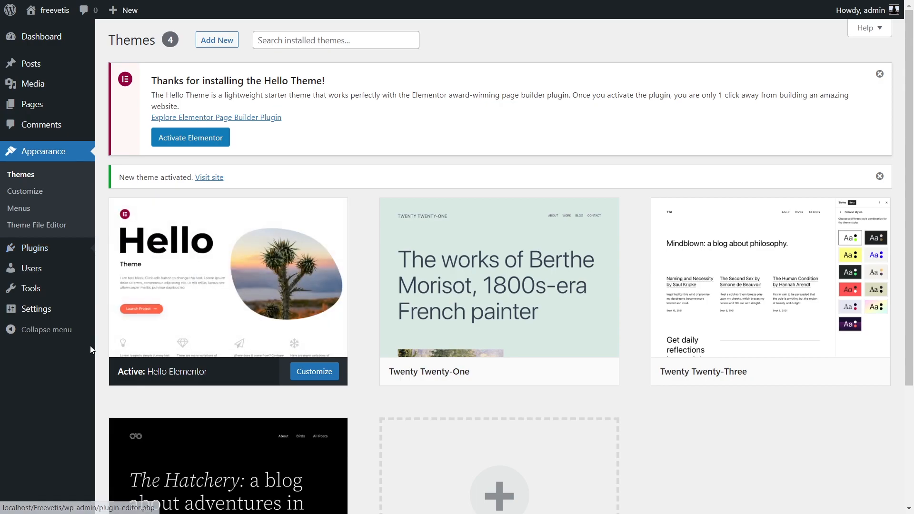
{"action": "left_click", "coordinate": [772, 171]}
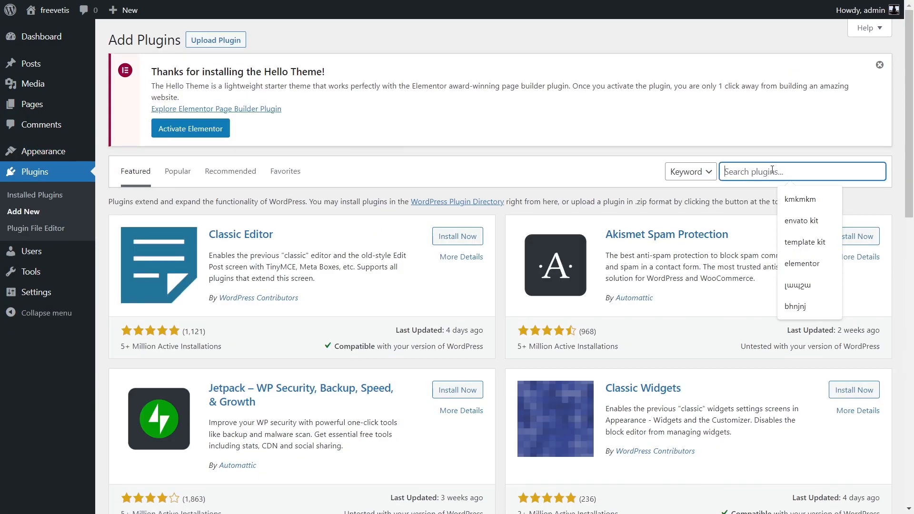
{"action": "type", "text": "template k"}
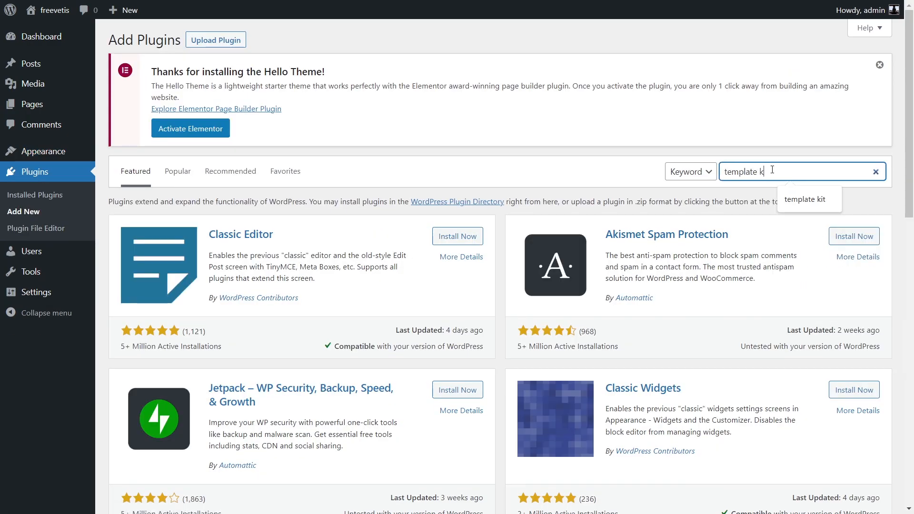
{"action": "type", "text": "it"}
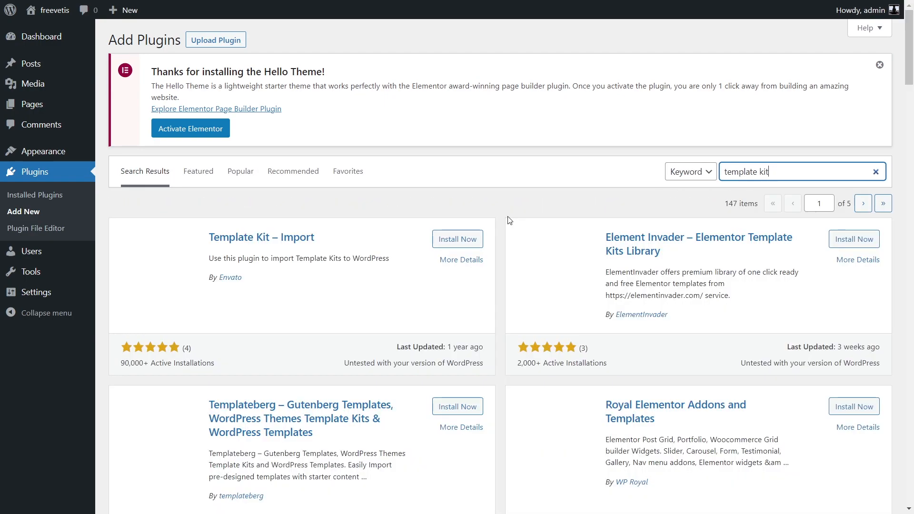
{"action": "left_click", "coordinate": [457, 239]}
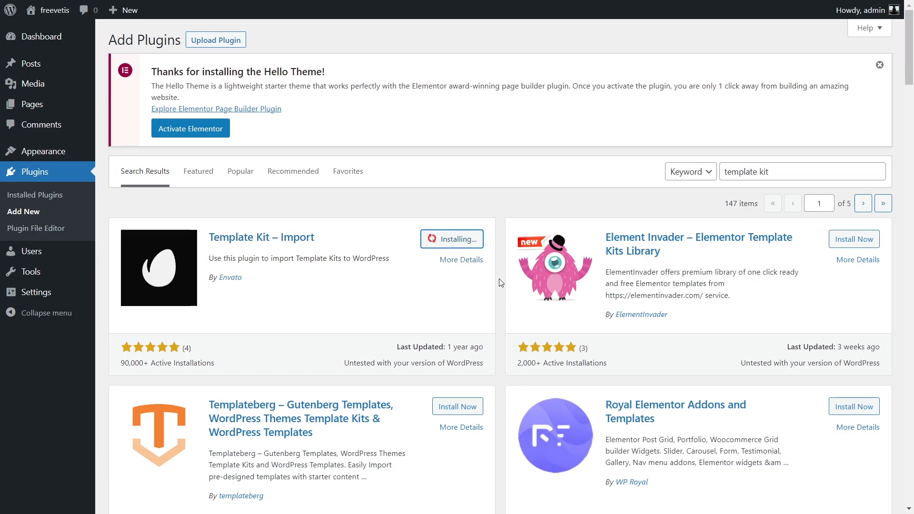
{"action": "left_click", "coordinate": [463, 238]}
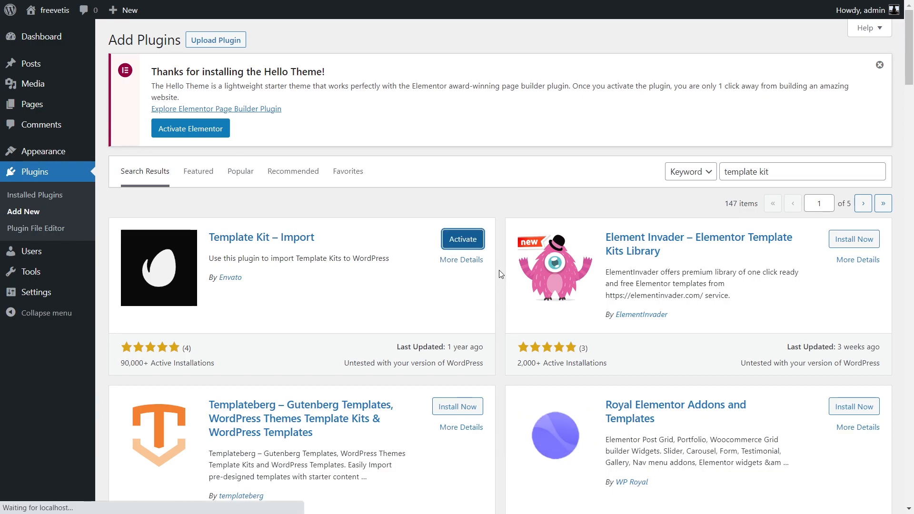
Upload themeforest-S0GO63a9-flibird-nft-portfolio-elementor-template-kit.zip as a new template kit
{"action": "mouse_move", "coordinate": [33, 271]}
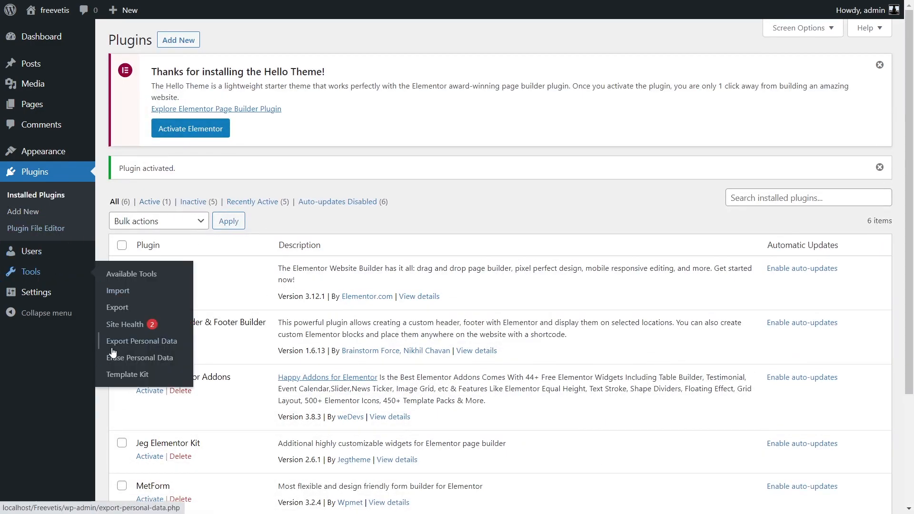
{"action": "left_click", "coordinate": [127, 377]}
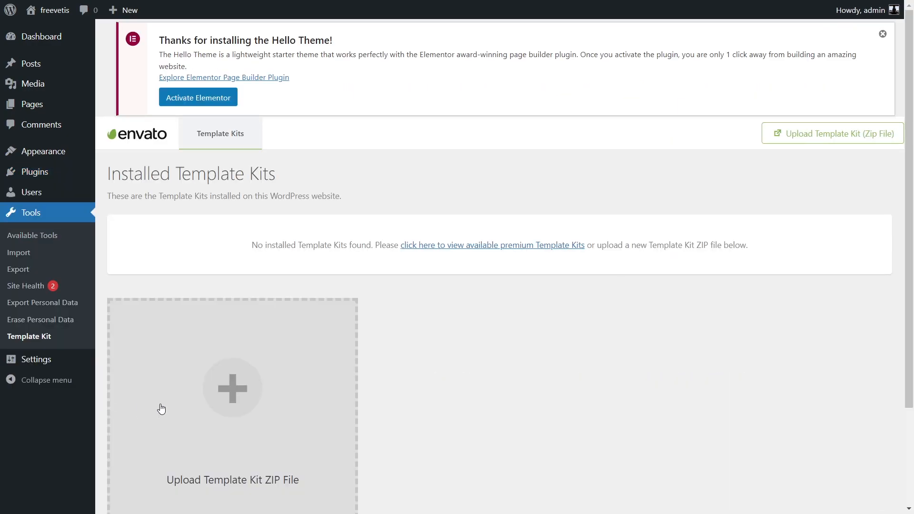
{"action": "left_click", "coordinate": [166, 404]}
{"action": "left_click", "coordinate": [212, 186]}
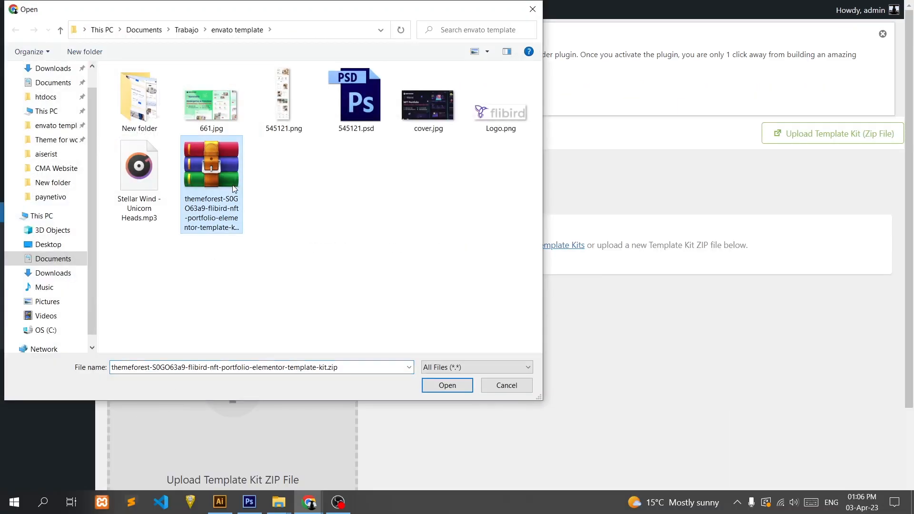
{"action": "left_click", "coordinate": [434, 381]}
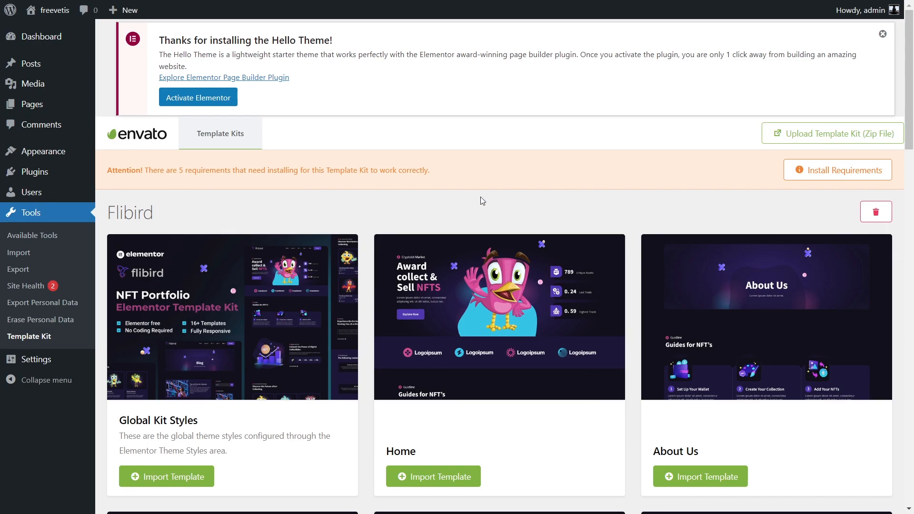
Install all missing plugin requirements of the Flibird kit and import its Global Kit Styles template
{"action": "left_click", "coordinate": [812, 177]}
{"action": "left_click", "coordinate": [353, 348]}
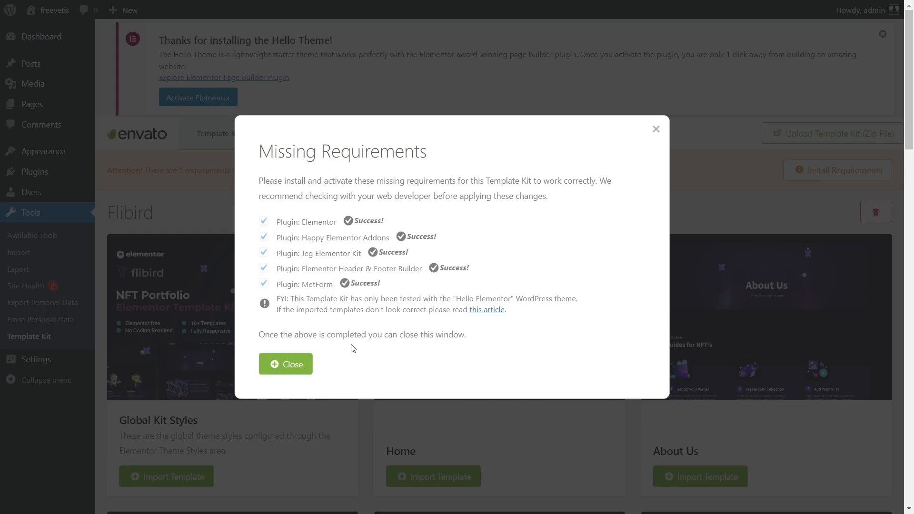
{"action": "left_click", "coordinate": [305, 363]}
{"action": "left_click", "coordinate": [188, 398]}
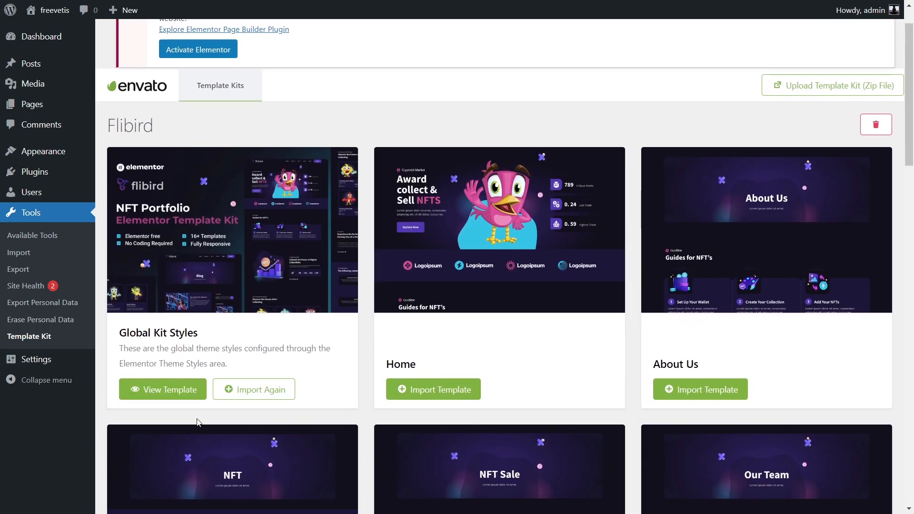
Create a new page titled "Home" and publish it
{"action": "mouse_move", "coordinate": [36, 109]}
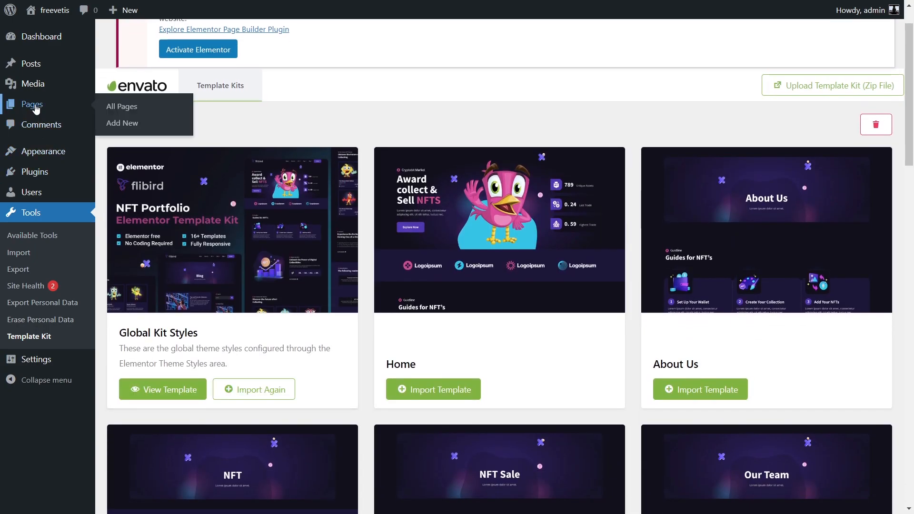
{"action": "left_click", "coordinate": [122, 124]}
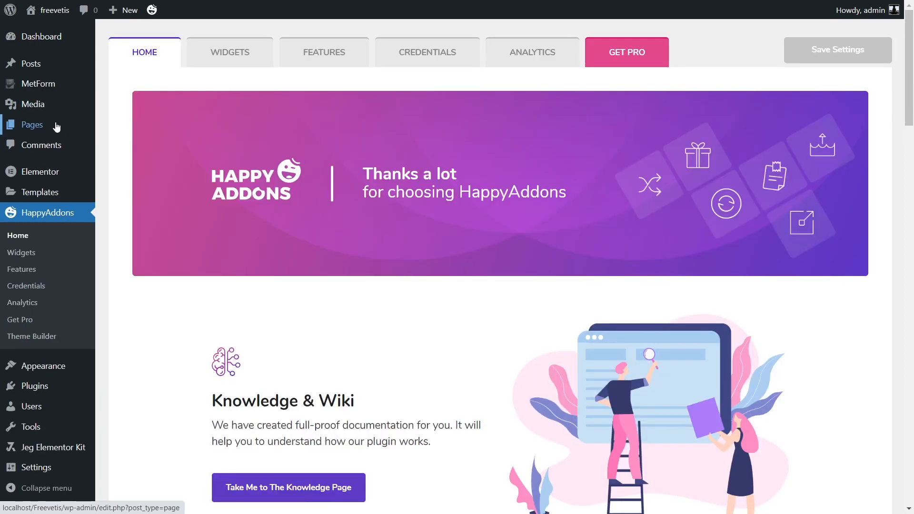
{"action": "mouse_move", "coordinate": [36, 130]}
{"action": "left_click", "coordinate": [121, 144]}
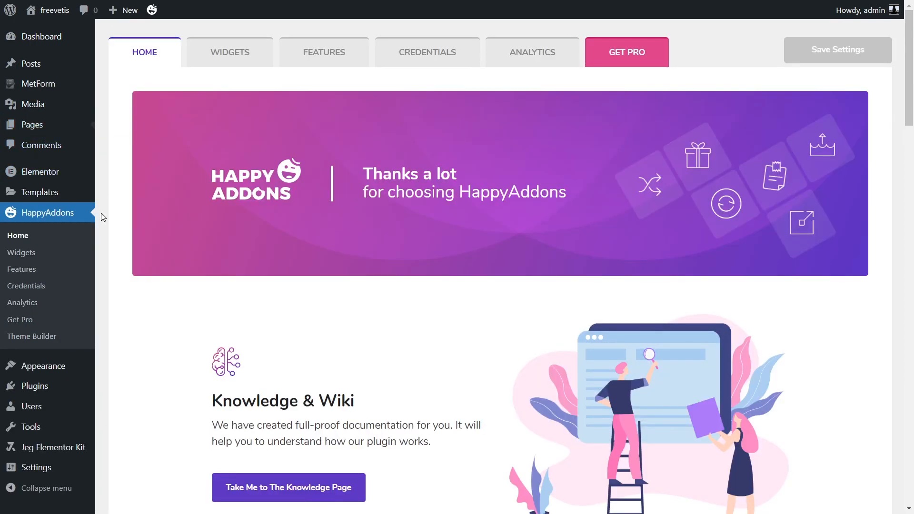
{"action": "type", "text": "Home"}
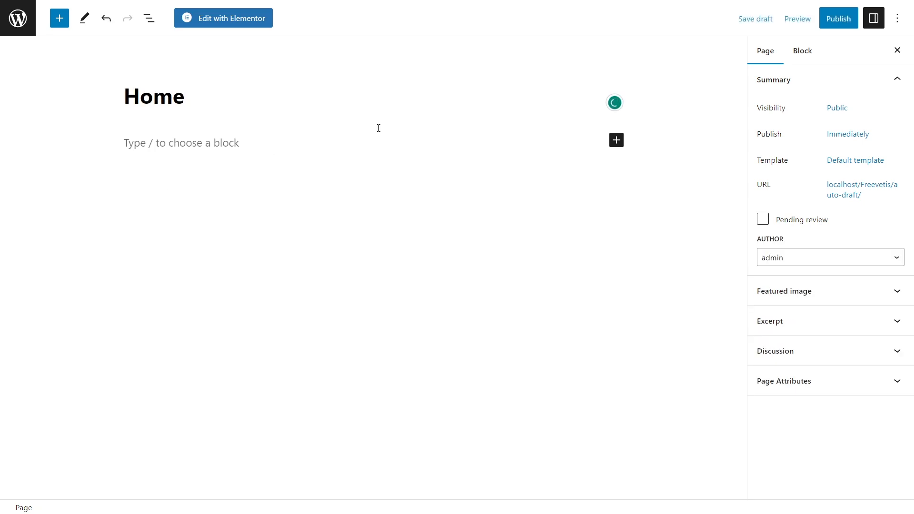
{"action": "left_click", "coordinate": [838, 23]}
{"action": "left_click", "coordinate": [781, 18]}
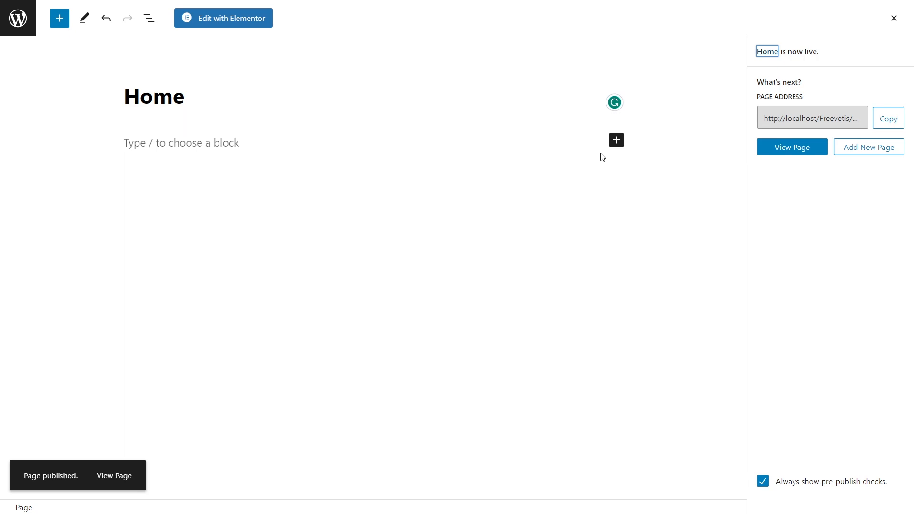
Edit the Home page with Elementor and insert the Flibird kit's Home template into it
{"action": "left_click", "coordinate": [264, 20]}
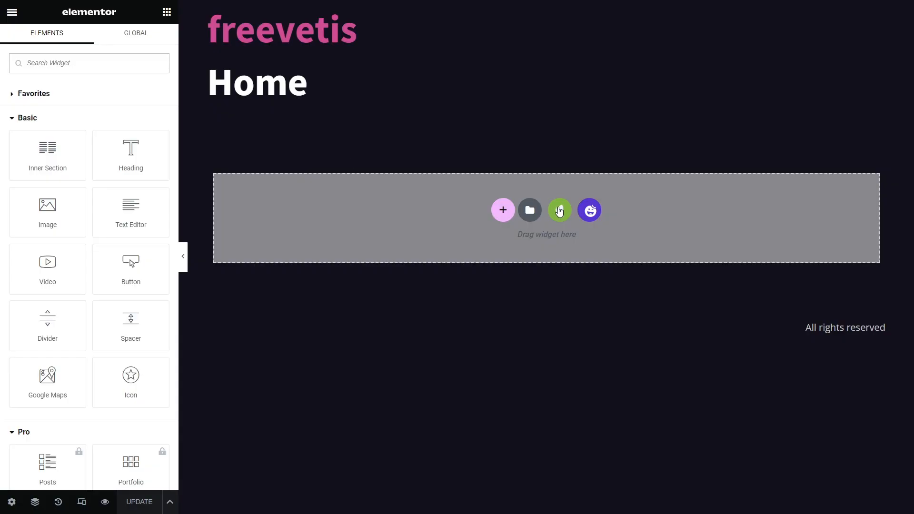
{"action": "left_click", "coordinate": [560, 210]}
{"action": "left_click", "coordinate": [298, 246]}
{"action": "scroll", "coordinate": [497, 302], "scroll_direction": "down", "scroll_amount": 2}
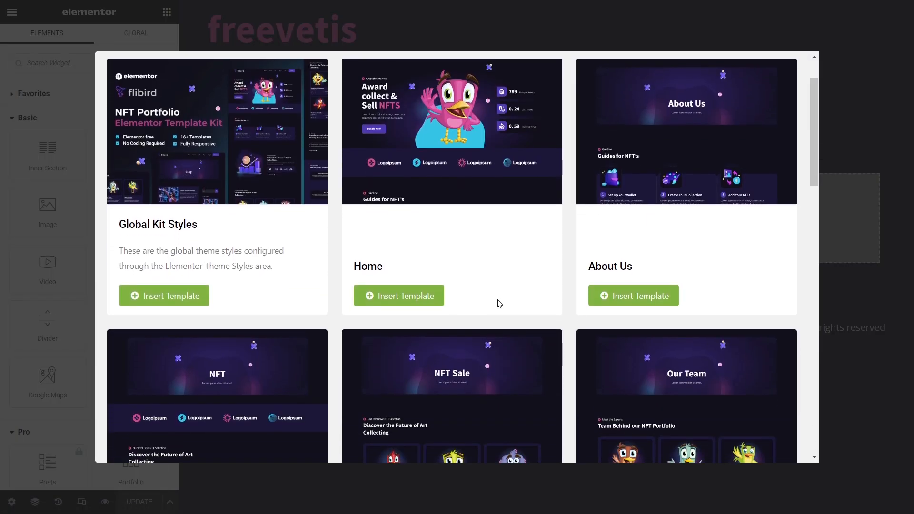
{"action": "left_click", "coordinate": [392, 299]}
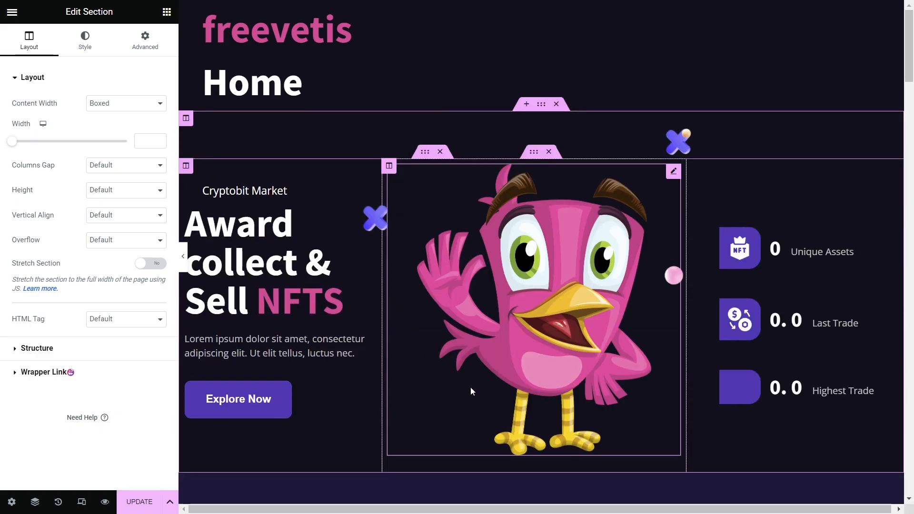
Enable Hide Title in the Home page's settings and update the page
{"action": "left_click", "coordinate": [11, 502]}
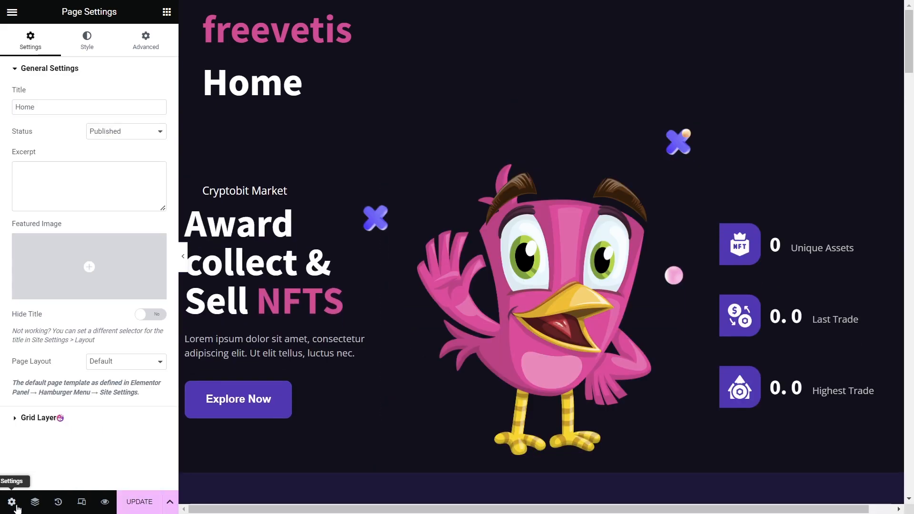
{"action": "left_click", "coordinate": [145, 314]}
{"action": "left_click", "coordinate": [124, 501]}
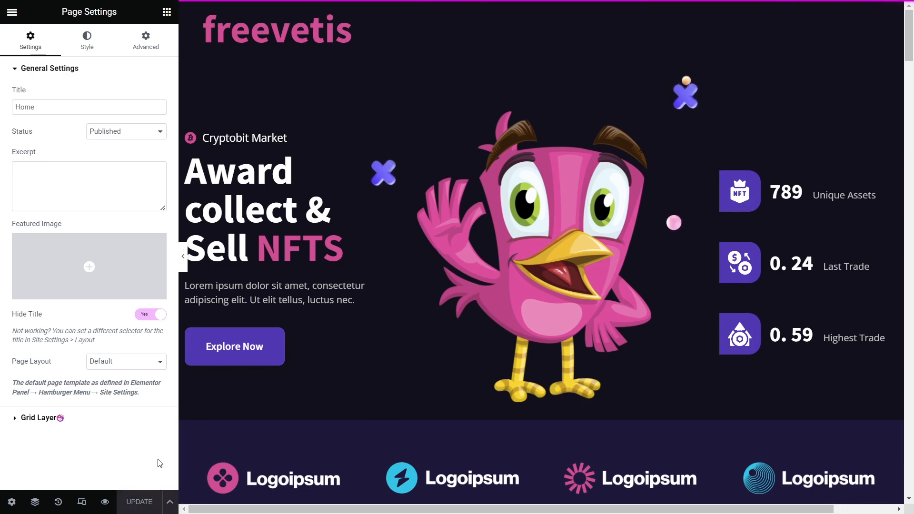
Exit Elementor to the page list, and create and publish a new page titled "Contact us"
{"action": "left_click", "coordinate": [12, 11]}
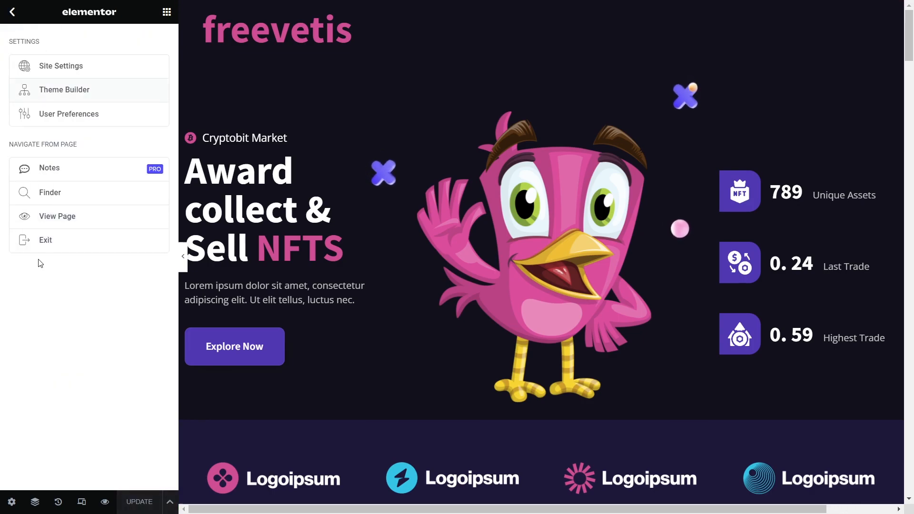
{"action": "left_click", "coordinate": [61, 246]}
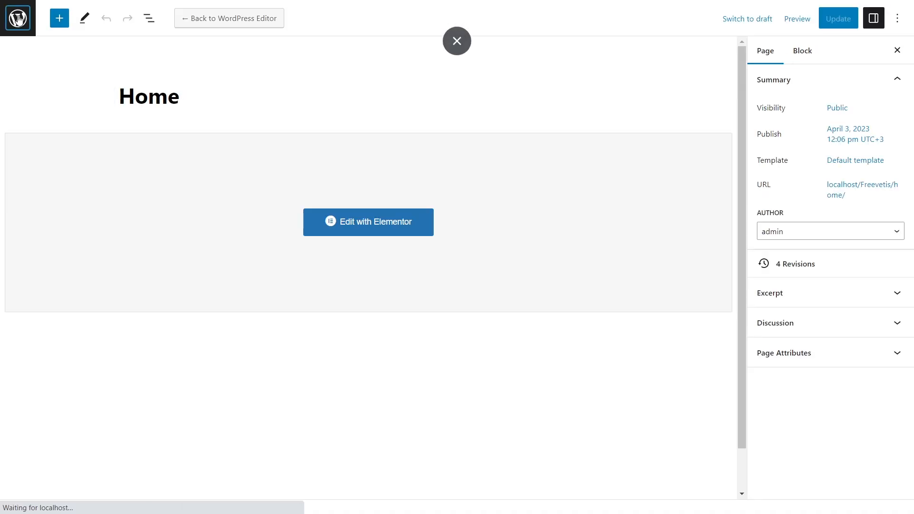
{"action": "left_click", "coordinate": [18, 19]}
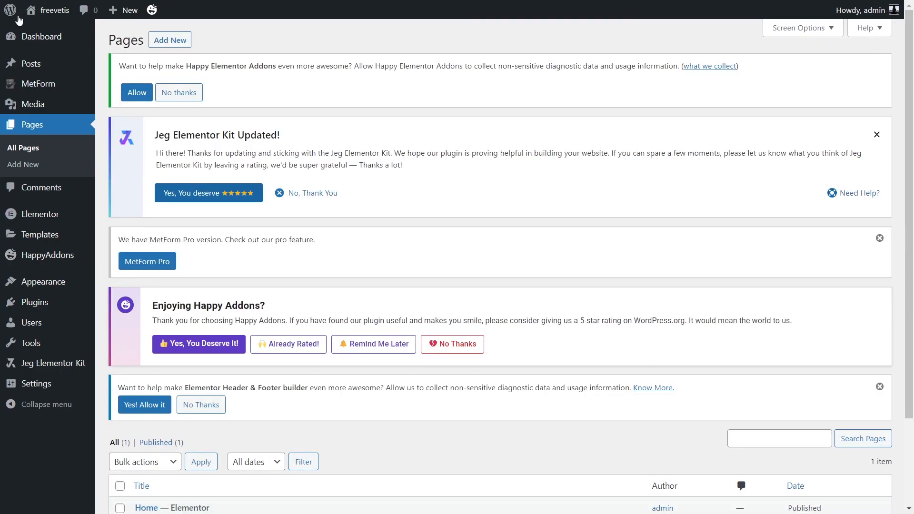
{"action": "left_click", "coordinate": [164, 39]}
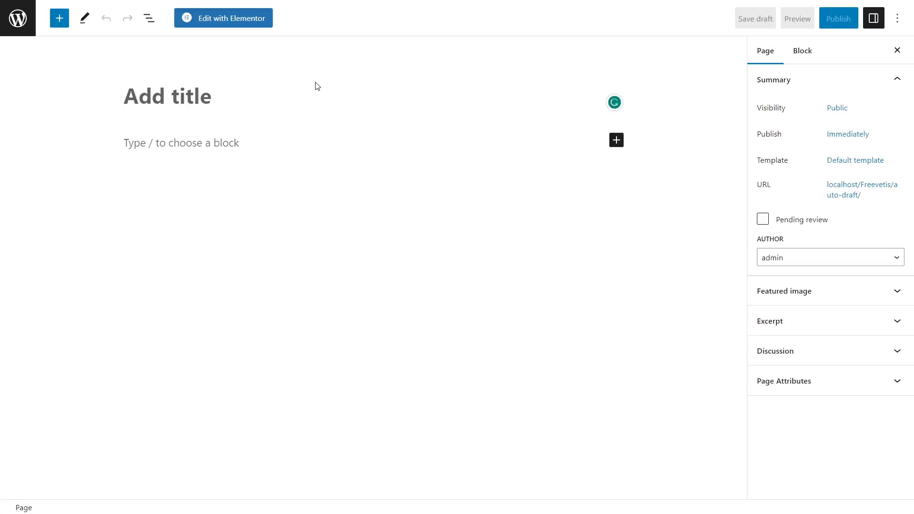
{"action": "type", "text": "Contact us"}
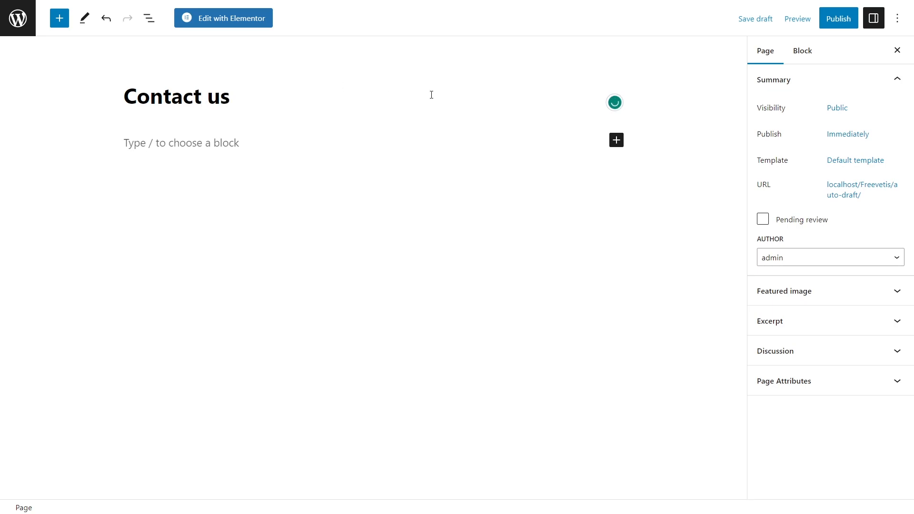
{"action": "left_click", "coordinate": [824, 28]}
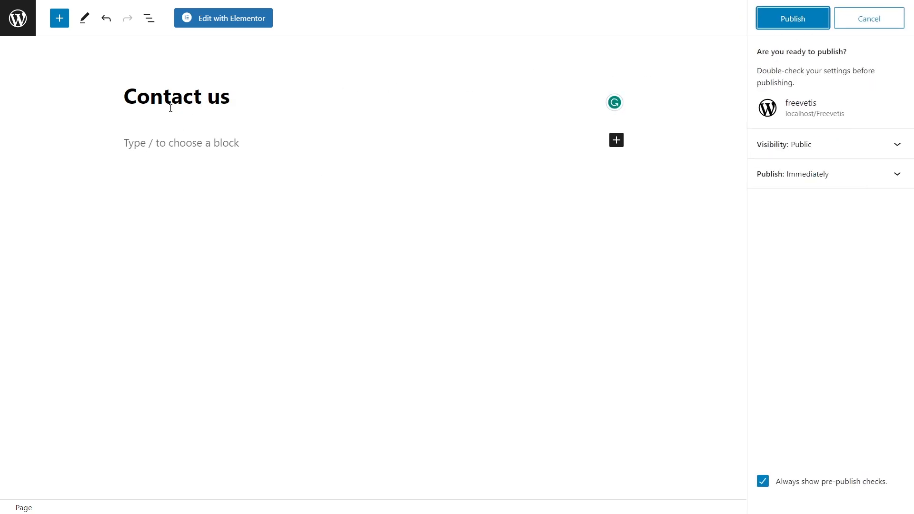
{"action": "left_click", "coordinate": [776, 14]}
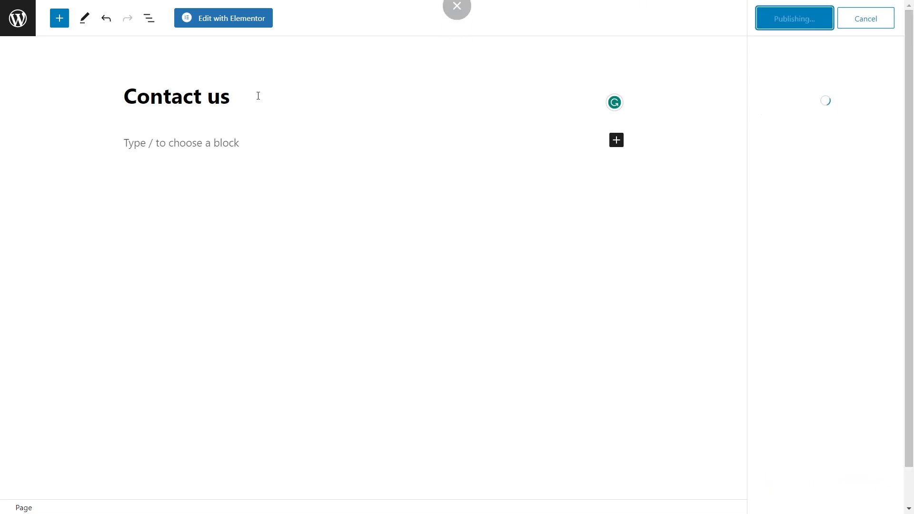
Edit the "Contact us" page with Elementor and insert the Flibird kit's contact page template into it
{"action": "left_click", "coordinate": [225, 28]}
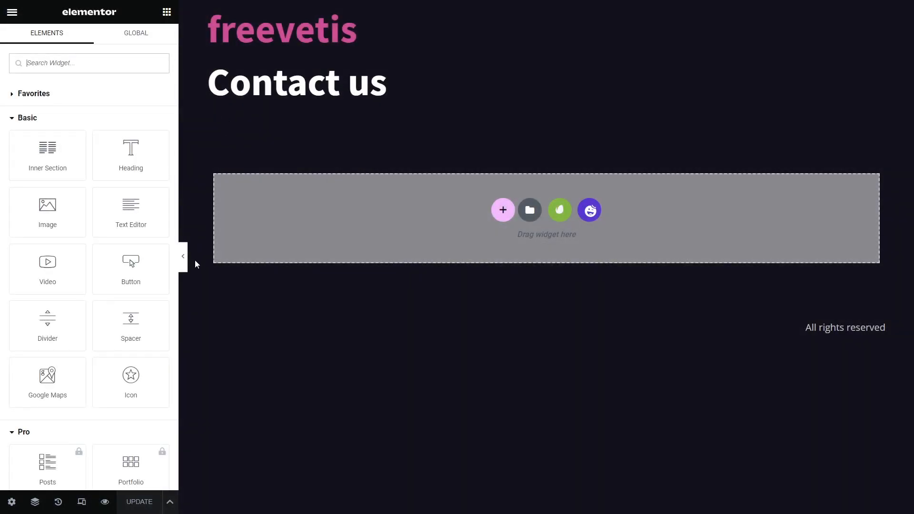
{"action": "left_click", "coordinate": [560, 210]}
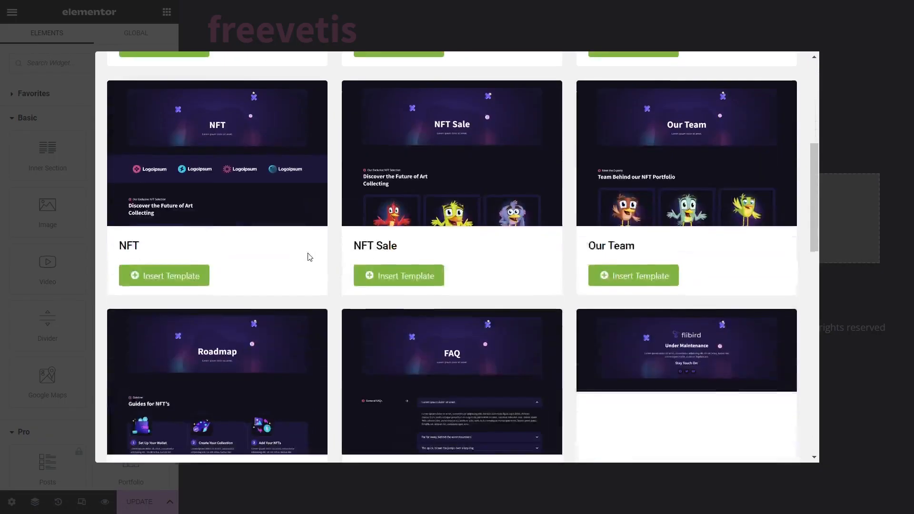
{"action": "scroll", "coordinate": [308, 257], "scroll_direction": "down", "scroll_amount": 5}
{"action": "scroll", "coordinate": [310, 257], "scroll_direction": "down", "scroll_amount": 8}
{"action": "left_click", "coordinate": [157, 312]}
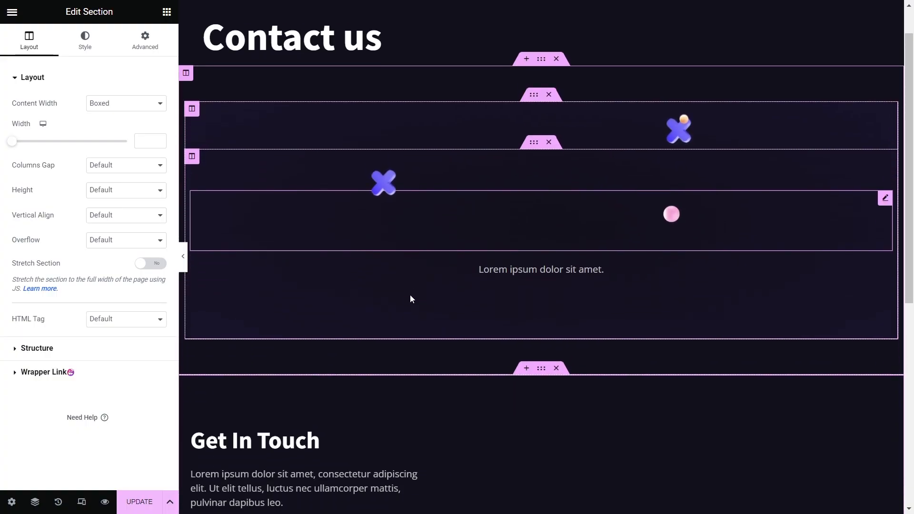
{"action": "scroll", "coordinate": [410, 299], "scroll_direction": "down", "scroll_amount": 5}
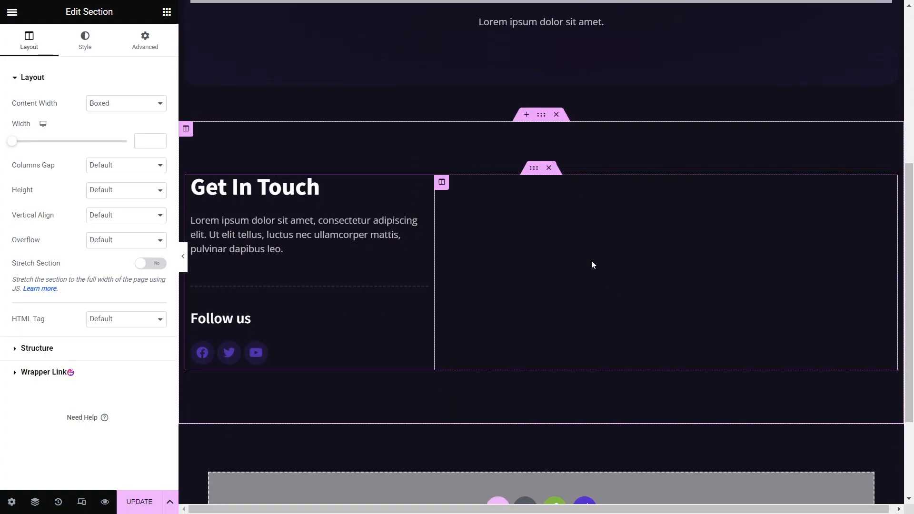
Create a new general contact form from the Blank Template for the empty MetForm widget beside "Get In Touch" and open it for editing
{"action": "left_click", "coordinate": [577, 183]}
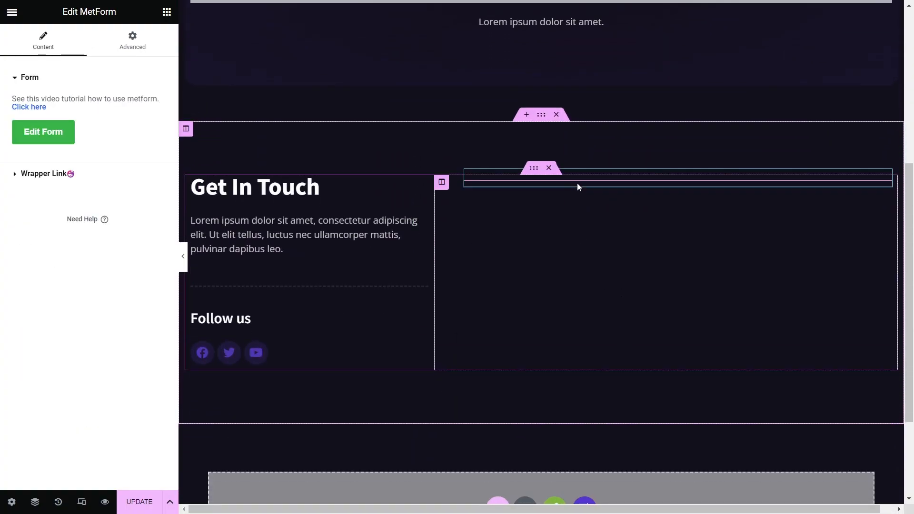
{"action": "left_click", "coordinate": [30, 138]}
{"action": "left_click", "coordinate": [475, 66]}
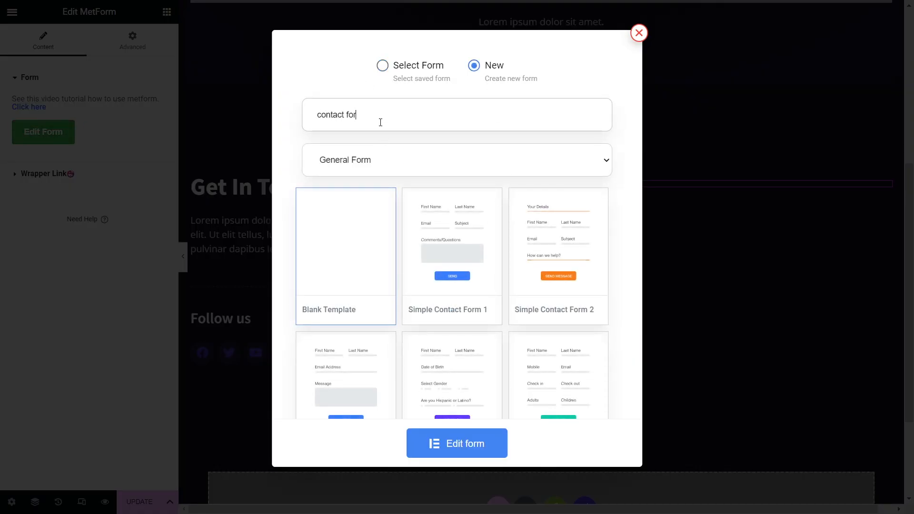
{"action": "left_click", "coordinate": [443, 440]}
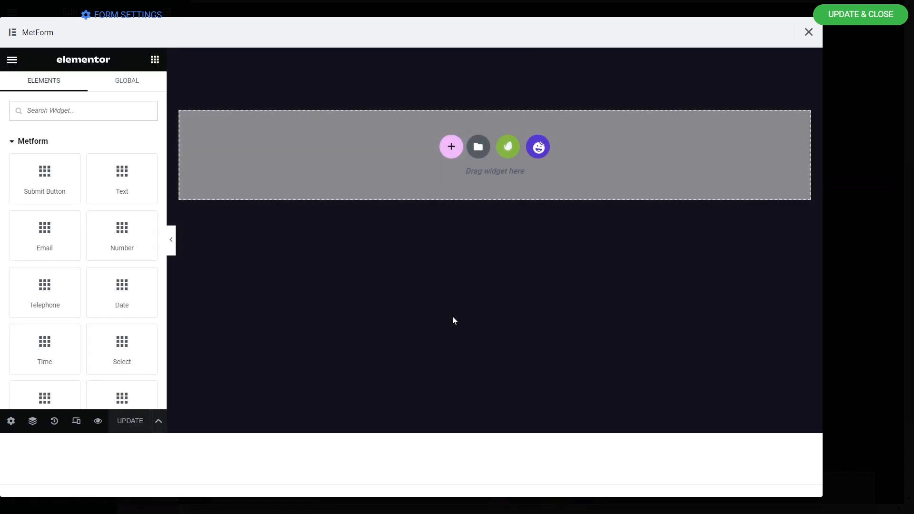
Insert the Flibird kit's contact form template into the blank form, and save and close the form
{"action": "left_click", "coordinate": [514, 144]}
{"action": "left_click", "coordinate": [190, 249]}
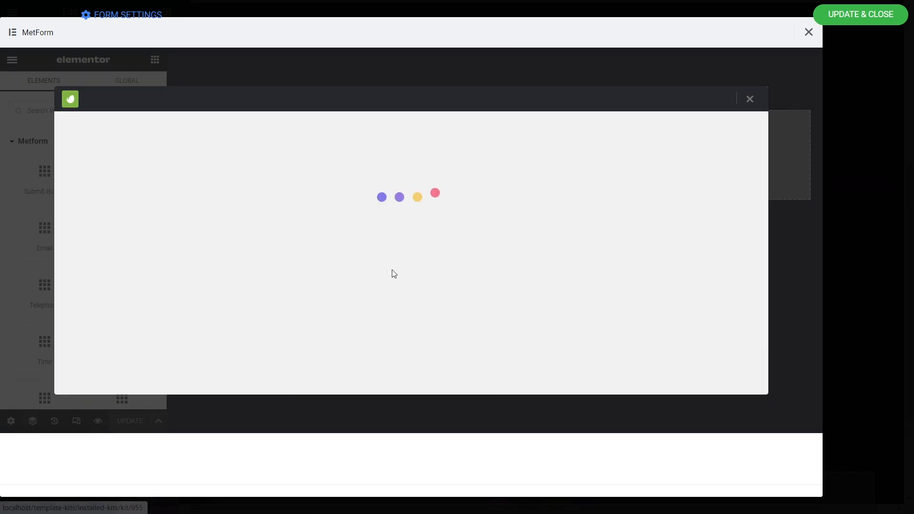
{"action": "scroll", "coordinate": [393, 285], "scroll_direction": "down", "scroll_amount": 15}
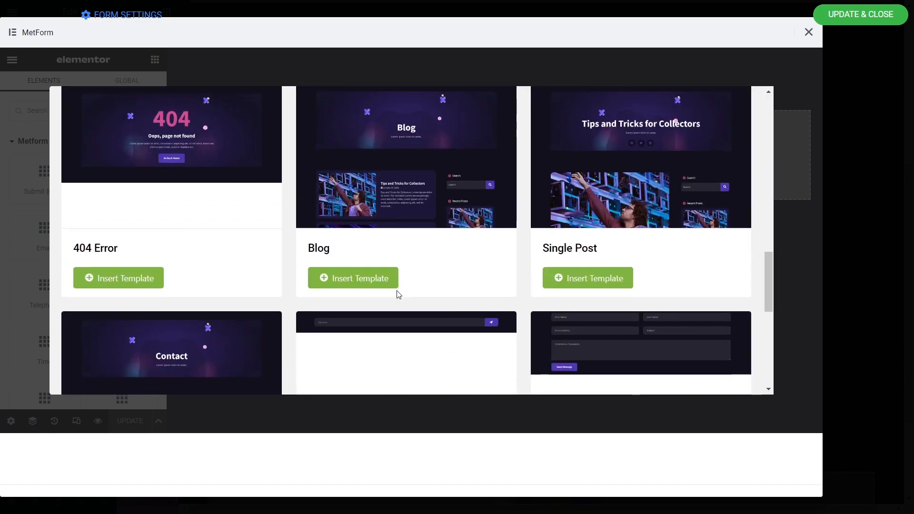
{"action": "left_click", "coordinate": [581, 351]}
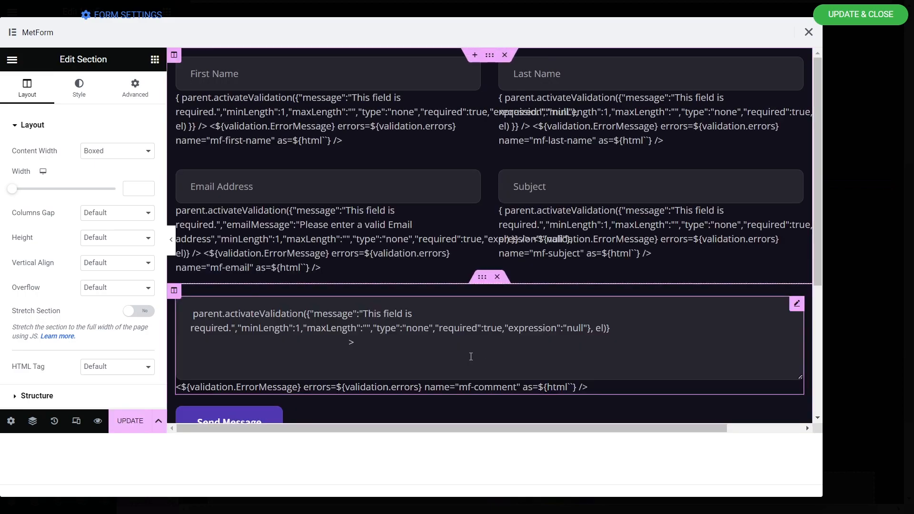
{"action": "left_click", "coordinate": [857, 28]}
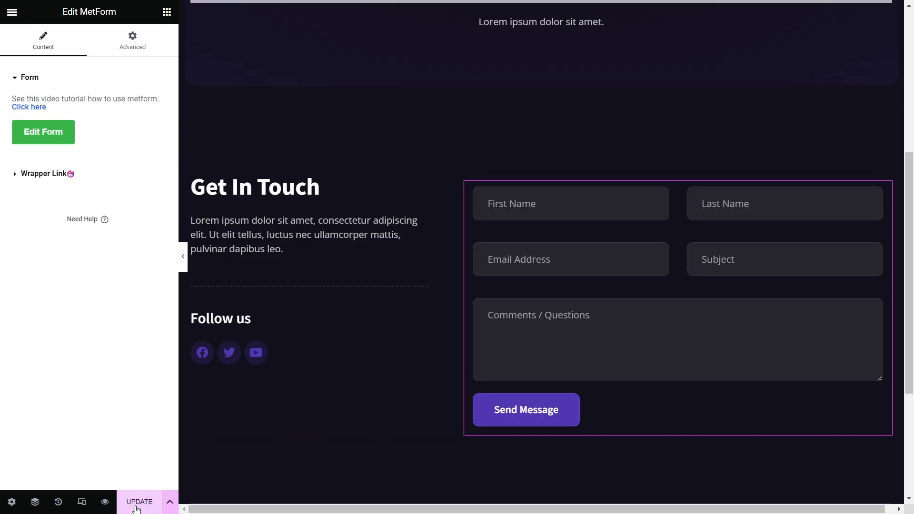
Update the Contact us page, enable Hide Title in its page settings, and update it again
{"action": "left_click", "coordinate": [136, 508]}
{"action": "scroll", "coordinate": [316, 198], "scroll_direction": "up", "scroll_amount": 5}
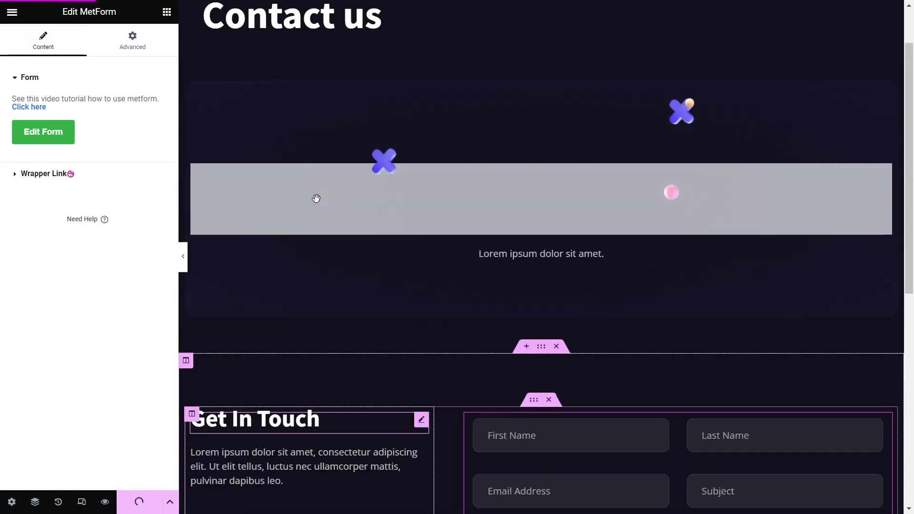
{"action": "left_click", "coordinate": [11, 502]}
{"action": "left_click", "coordinate": [152, 315]}
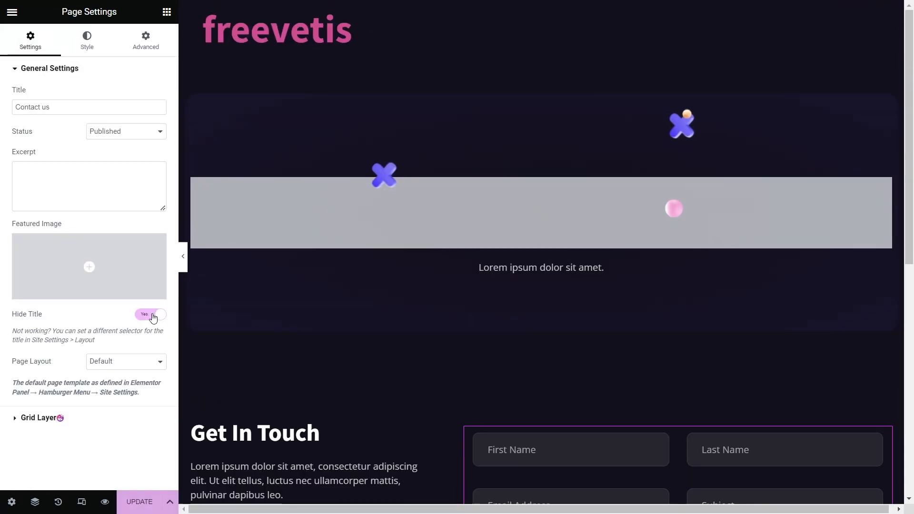
{"action": "left_click", "coordinate": [140, 501]}
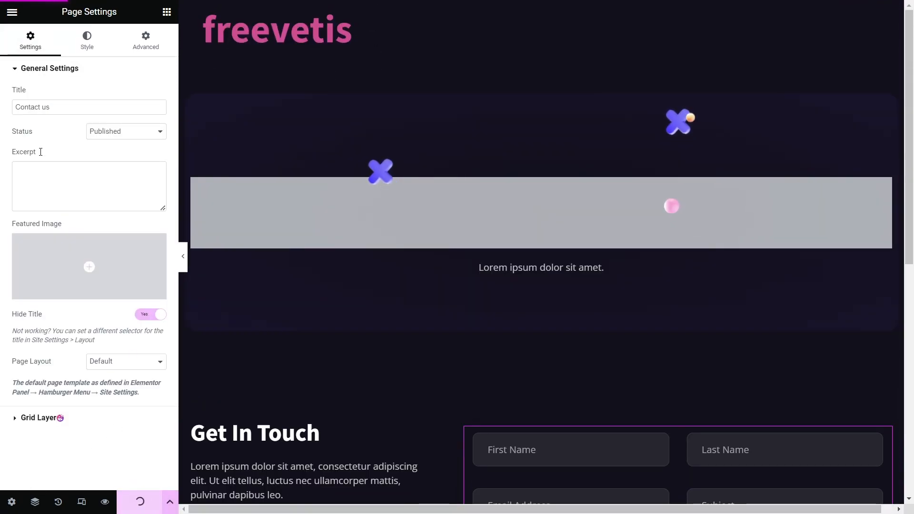
Exit Elementor to the page list and open the theme customizer
{"action": "left_click", "coordinate": [13, 17]}
{"action": "left_click", "coordinate": [56, 241]}
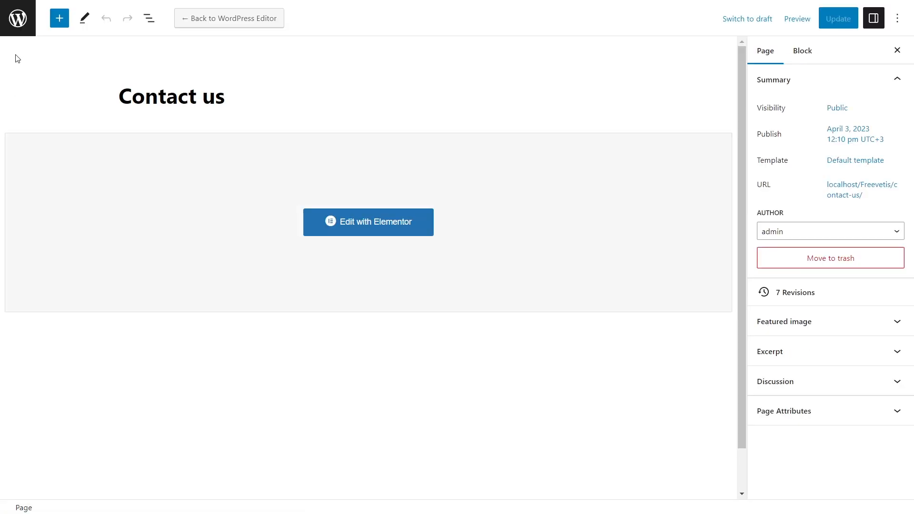
{"action": "left_click", "coordinate": [17, 18]}
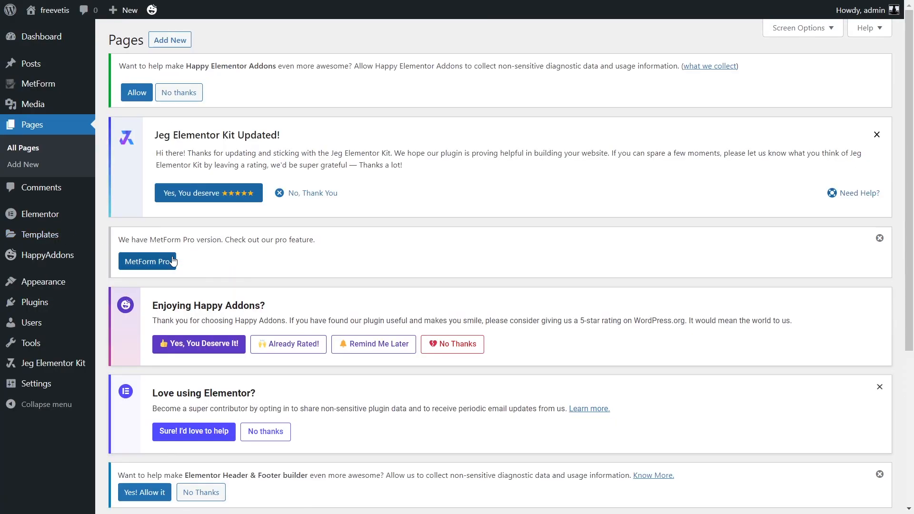
{"action": "mouse_move", "coordinate": [45, 281]}
{"action": "left_click", "coordinate": [120, 304]}
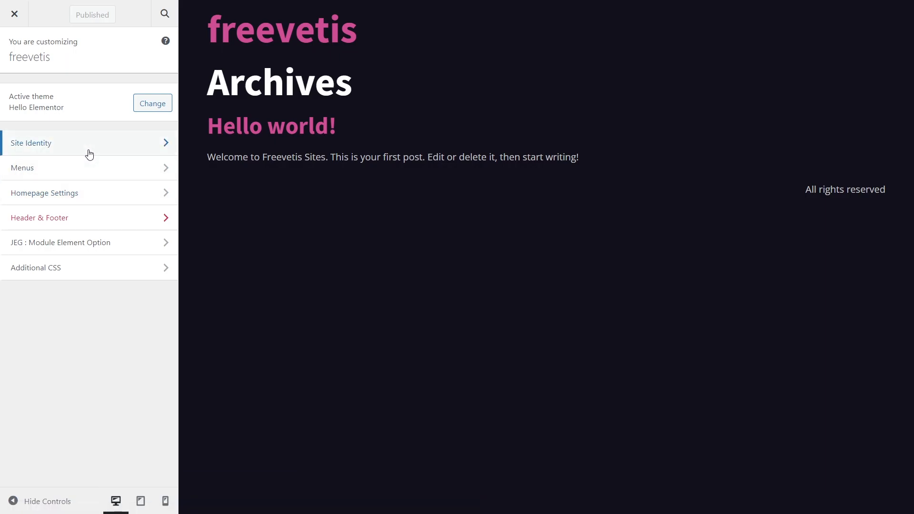
Upload Logo.png as the site logo in Site Identity without cropping it, and return to the main customizer options
{"action": "left_click", "coordinate": [87, 152]}
{"action": "left_click", "coordinate": [31, 120]}
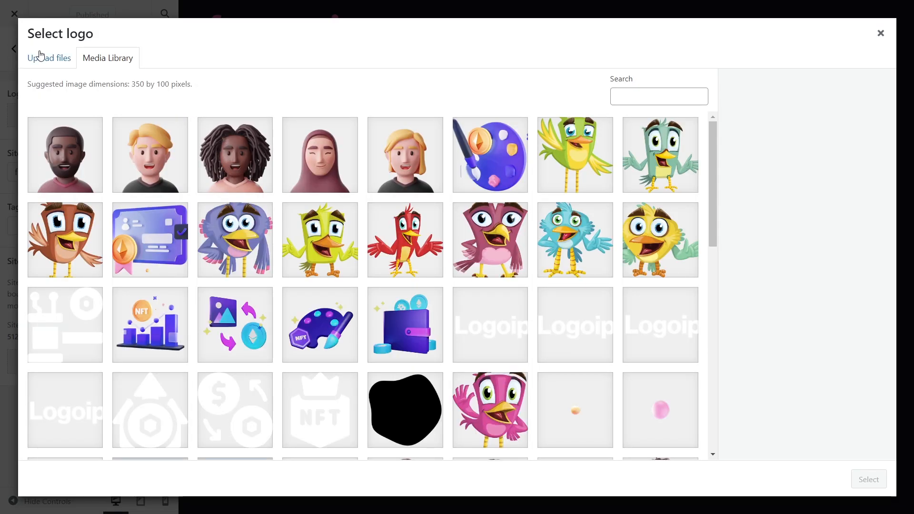
{"action": "left_click", "coordinate": [41, 56]}
{"action": "left_click", "coordinate": [432, 243]}
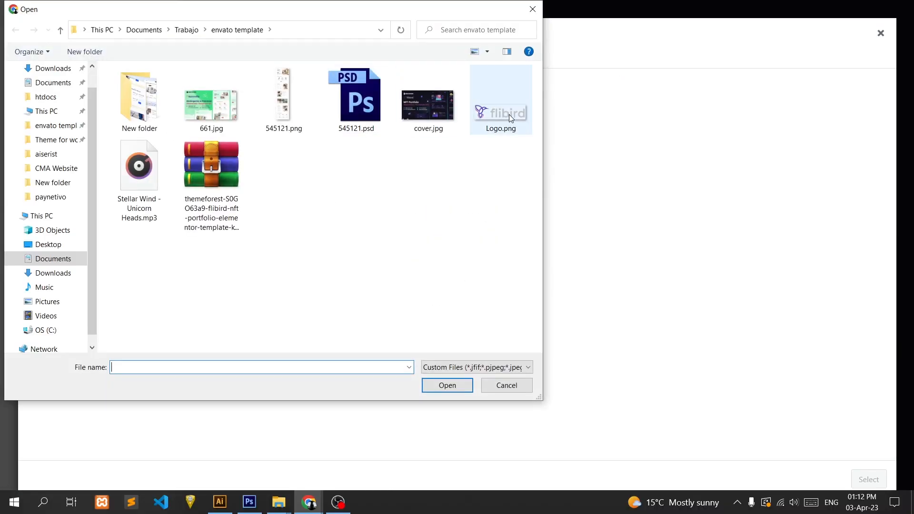
{"action": "double_click", "coordinate": [507, 114]}
{"action": "left_click", "coordinate": [868, 491]}
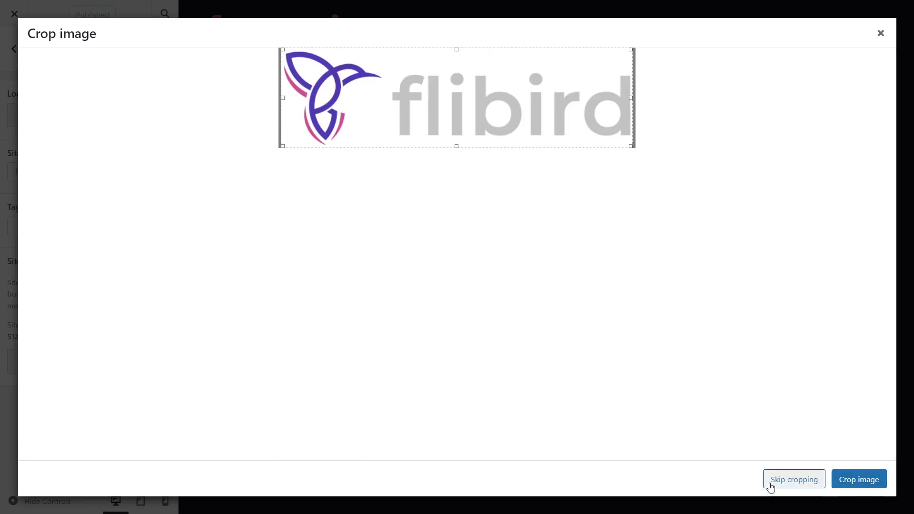
{"action": "left_click", "coordinate": [770, 482]}
{"action": "left_click", "coordinate": [6, 57]}
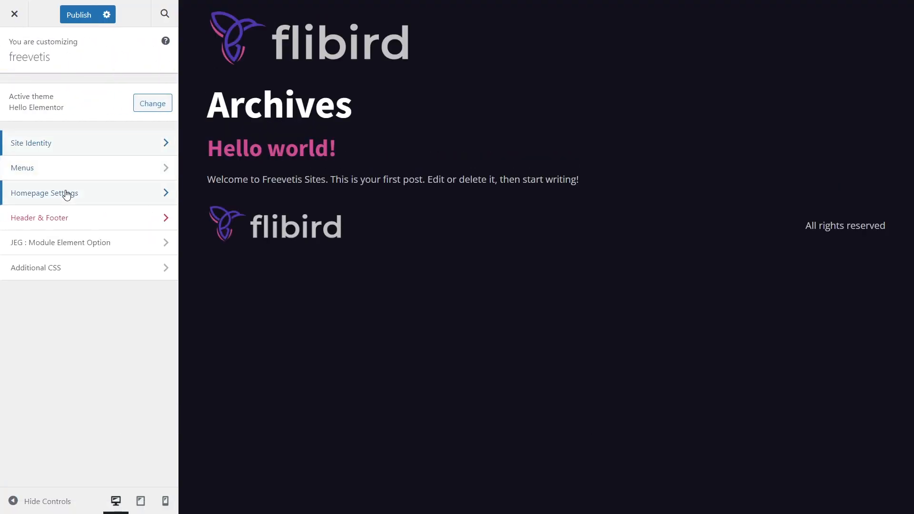
Create a navigation menu named "menu", add the Elementor Home and Contact us pages to it, and publish the changes
{"action": "left_click", "coordinate": [57, 168]}
{"action": "left_click", "coordinate": [131, 208]}
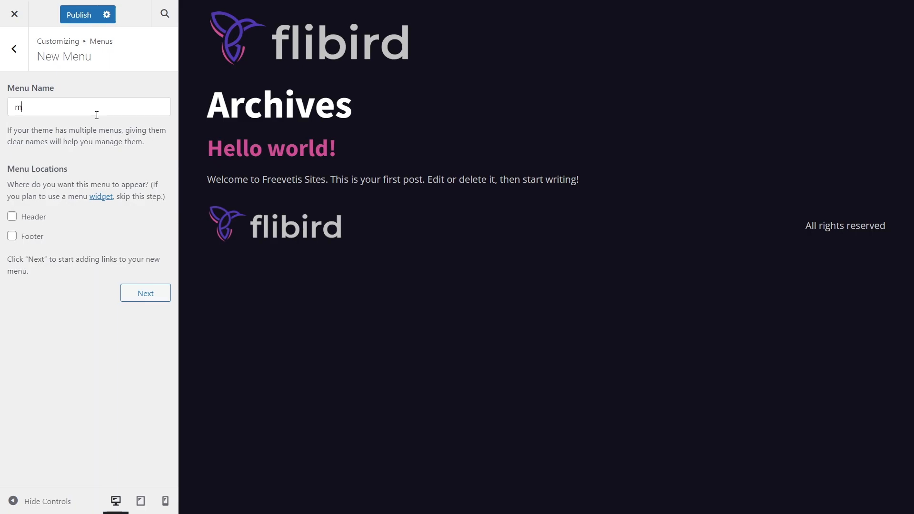
{"action": "type", "text": "menu"}
{"action": "left_click", "coordinate": [139, 296]}
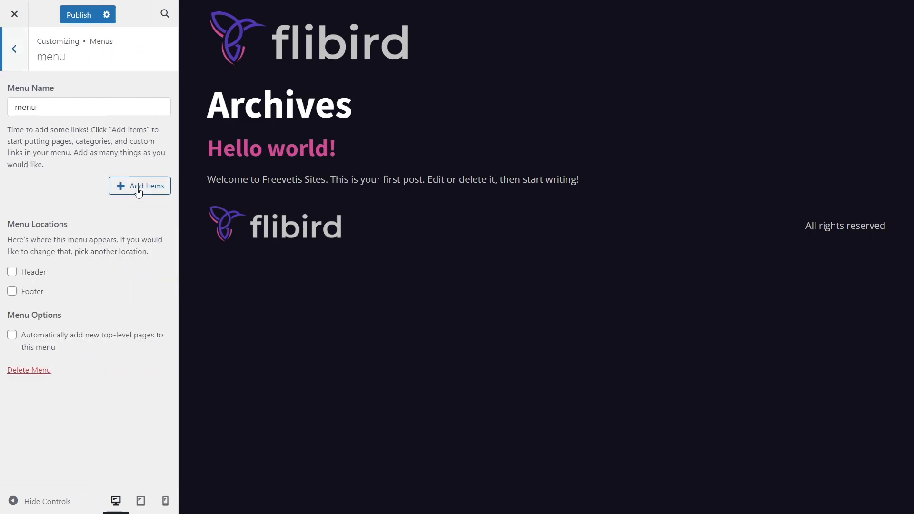
{"action": "left_click", "coordinate": [138, 186]}
{"action": "left_click", "coordinate": [207, 150]}
{"action": "left_click", "coordinate": [213, 138]}
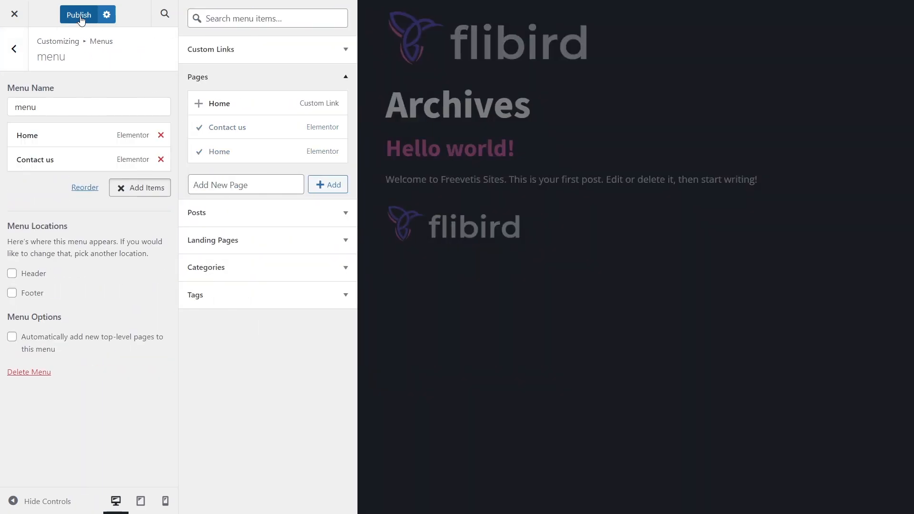
{"action": "left_click", "coordinate": [79, 15]}
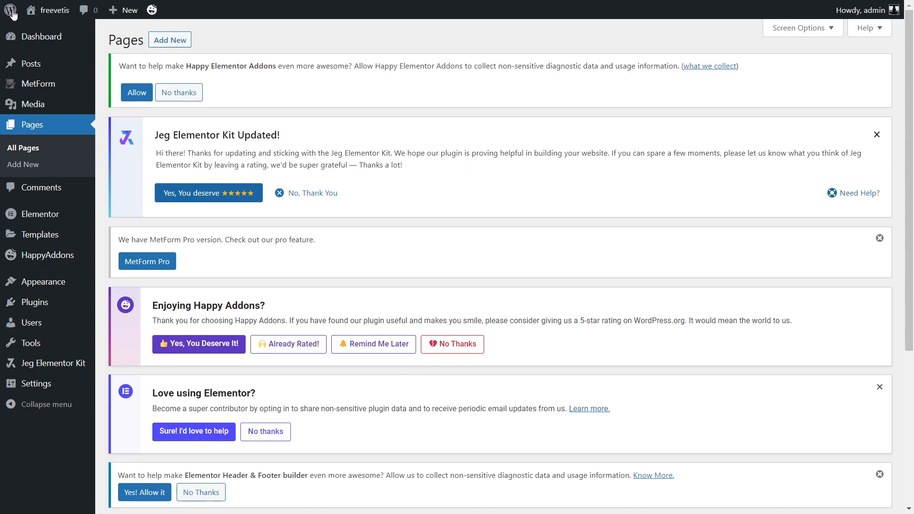
Create an Elementor Header & Footer Builder template titled "Header" with type Header, shown on the Entire Website, and publish it
{"action": "mouse_move", "coordinate": [43, 281]}
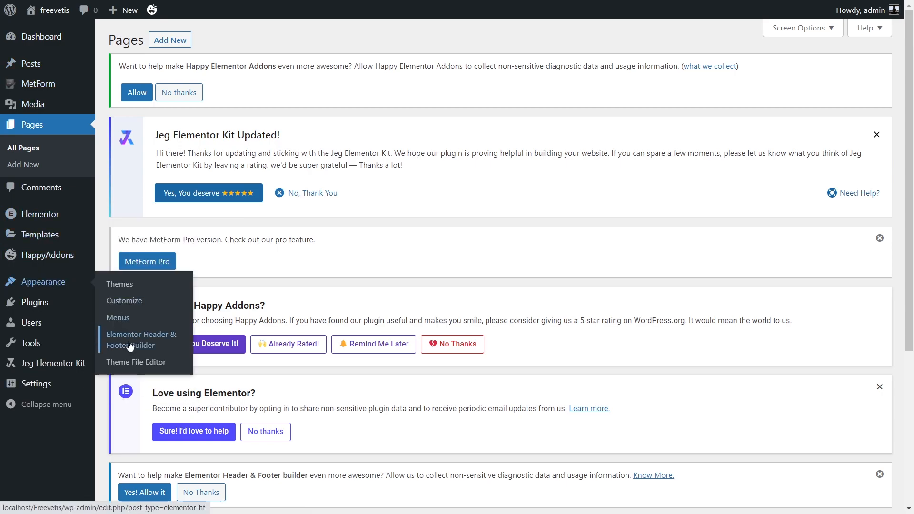
{"action": "left_click", "coordinate": [127, 344]}
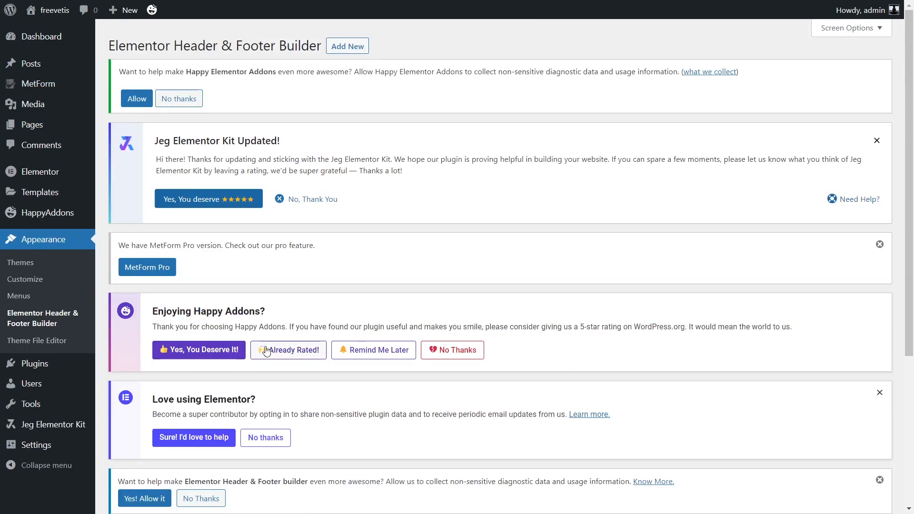
{"action": "left_click", "coordinate": [347, 46]}
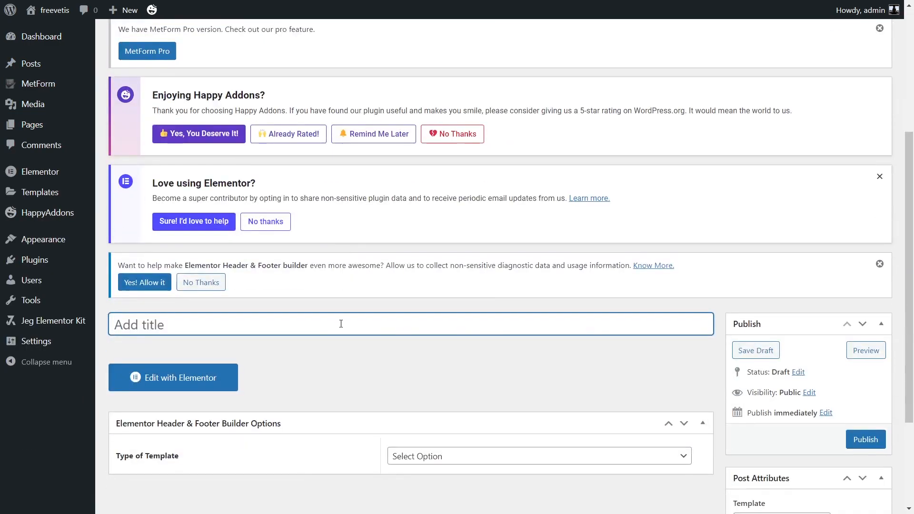
{"action": "scroll", "coordinate": [342, 324], "scroll_direction": "down", "scroll_amount": 3}
{"action": "left_click", "coordinate": [452, 318]}
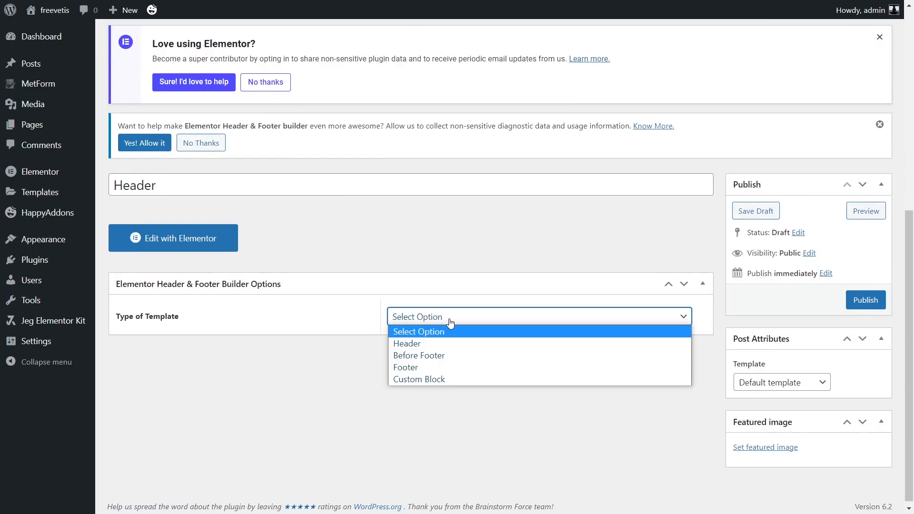
{"action": "left_click", "coordinate": [438, 340]}
{"action": "left_click", "coordinate": [449, 359]}
{"action": "left_click", "coordinate": [472, 142]}
{"action": "left_click", "coordinate": [855, 304]}
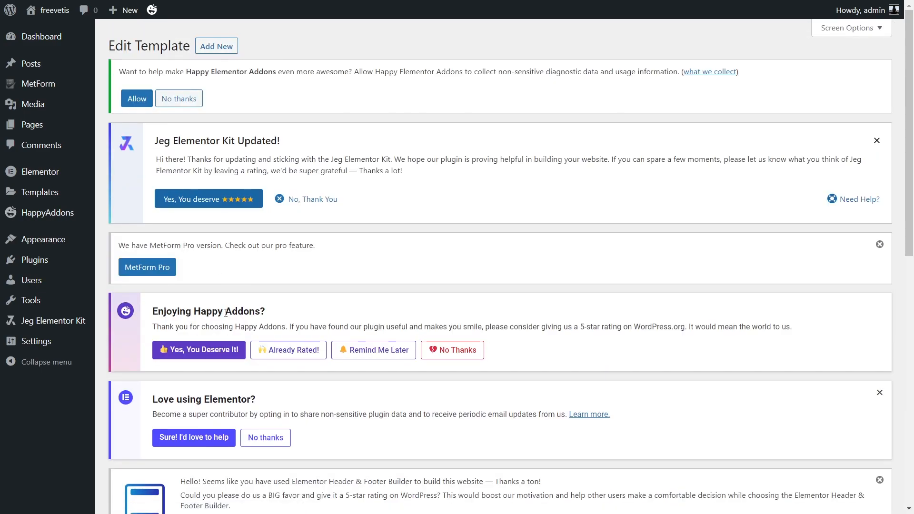
Edit the Header template with Elementor, insert the Flibird kit's header and update it, and exit to WordPress
{"action": "scroll", "coordinate": [226, 312], "scroll_direction": "down", "scroll_amount": 6}
{"action": "left_click", "coordinate": [176, 392]}
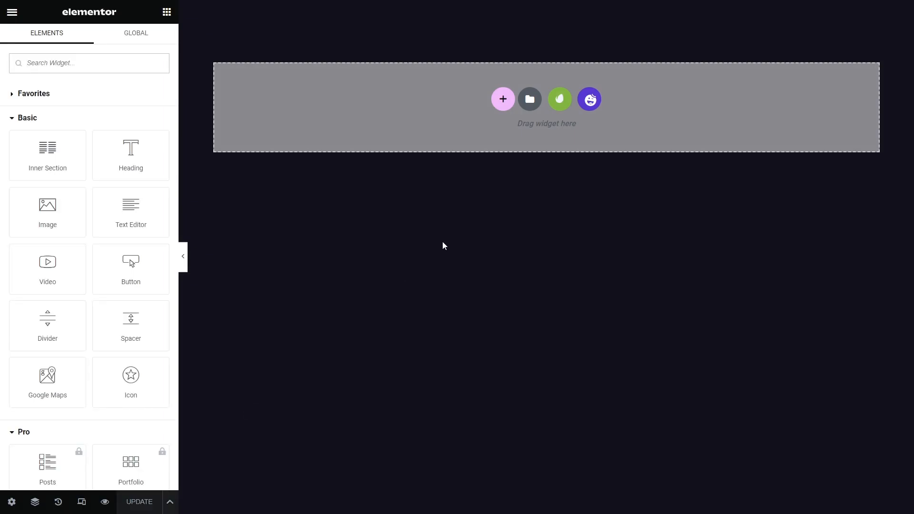
{"action": "left_click", "coordinate": [561, 99]}
{"action": "left_click", "coordinate": [253, 249]}
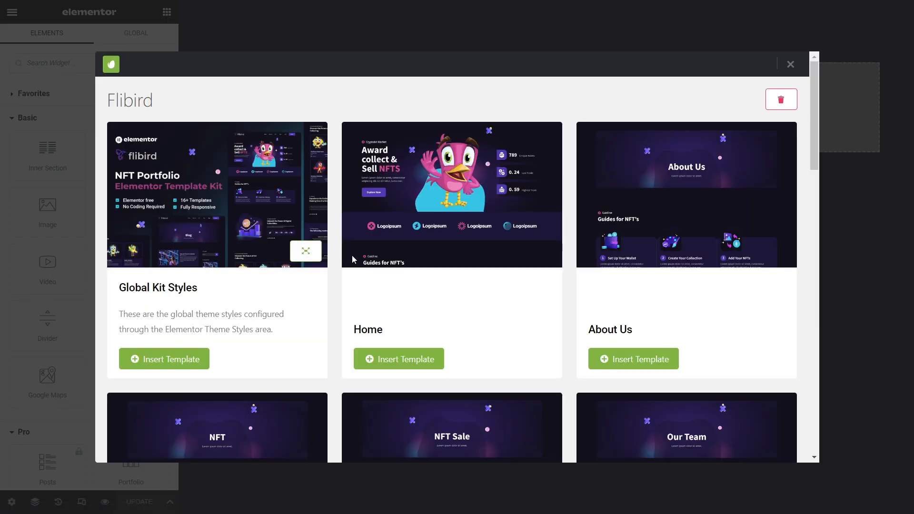
{"action": "scroll", "coordinate": [456, 312], "scroll_direction": "down", "scroll_amount": 3}
{"action": "scroll", "coordinate": [456, 312], "scroll_direction": "down", "scroll_amount": 15}
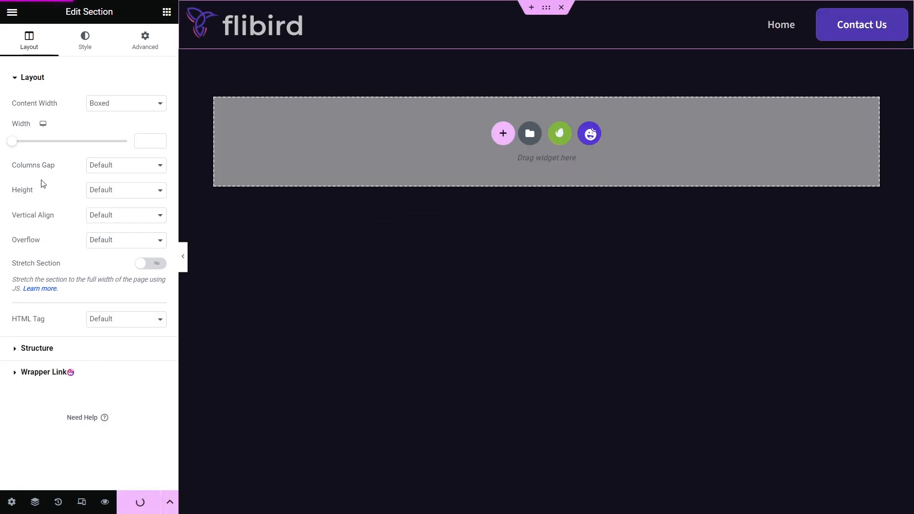
{"action": "left_click", "coordinate": [10, 14]}
{"action": "left_click", "coordinate": [61, 243]}
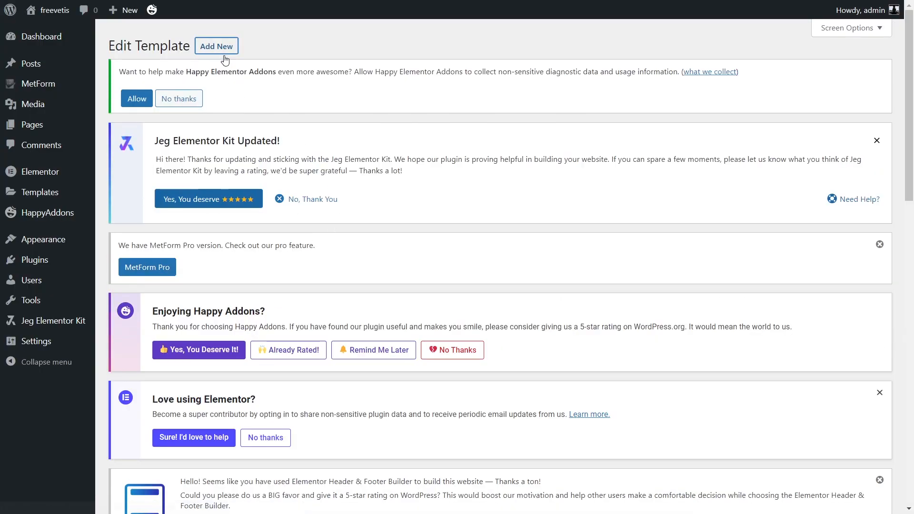
Add a new builder template titled "Footer" with type Footer, shown on the Entire Website, and publish it
{"action": "left_click", "coordinate": [218, 54]}
{"action": "type", "text": "Footer"}
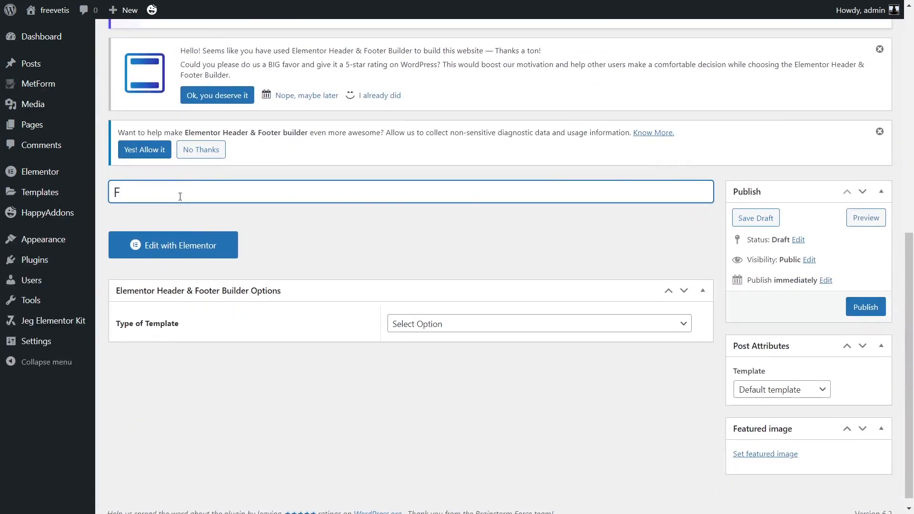
{"action": "left_click", "coordinate": [414, 328]}
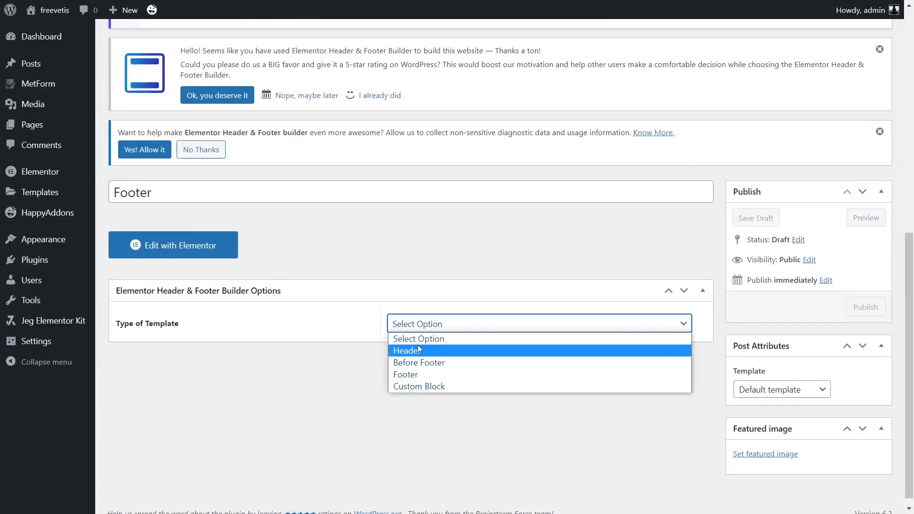
{"action": "left_click", "coordinate": [409, 376]}
{"action": "left_click", "coordinate": [414, 365]}
{"action": "left_click", "coordinate": [419, 149]}
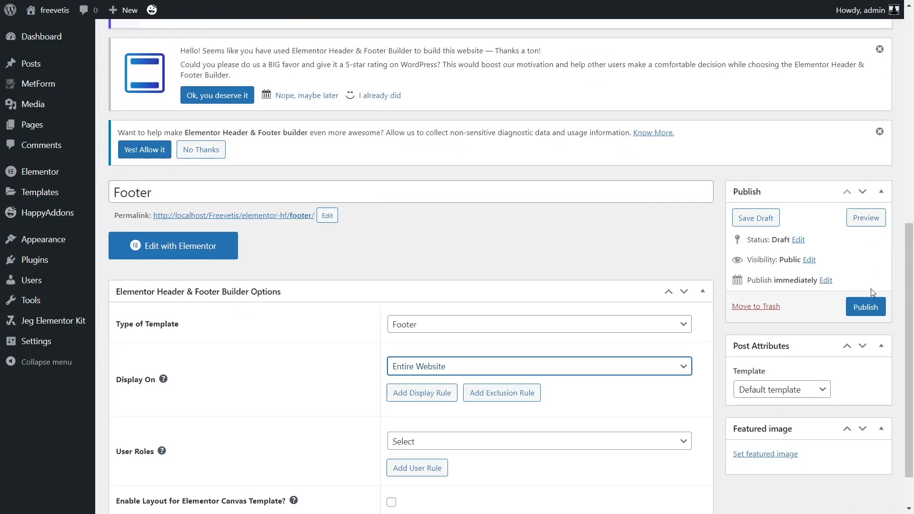
{"action": "left_click", "coordinate": [871, 305]}
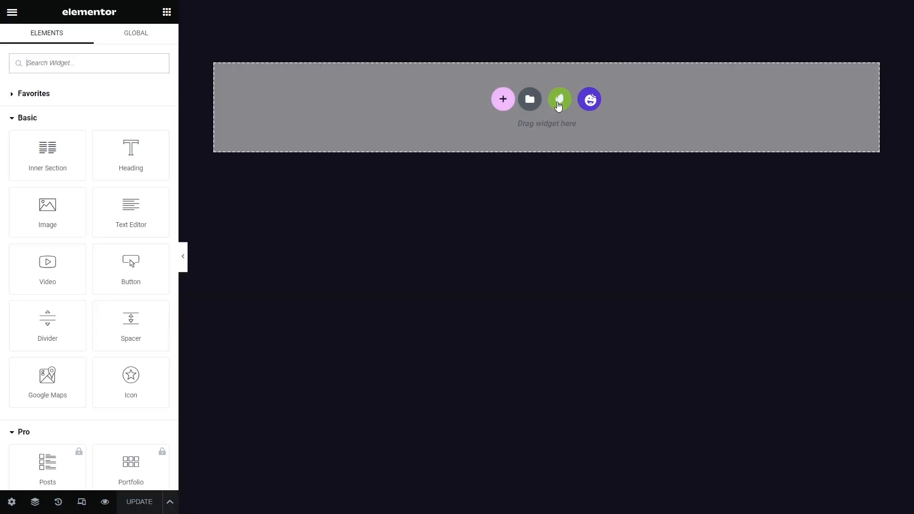
Insert the Flibird kit's footer template into the empty Footer layout
{"action": "left_click", "coordinate": [558, 100]}
{"action": "left_click", "coordinate": [157, 369]}
{"action": "scroll", "coordinate": [506, 359], "scroll_direction": "down", "scroll_amount": 10}
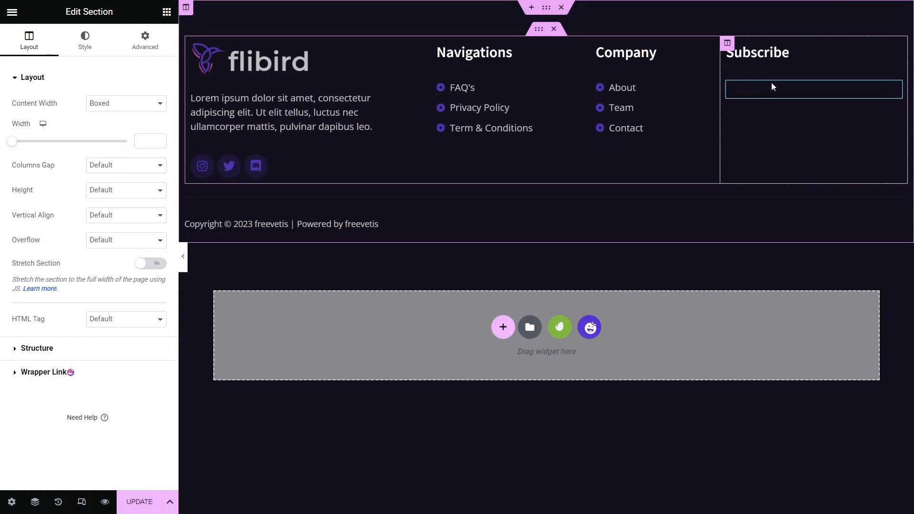
Create a new MetForm form from the Blank Template for the footer's Subscribe column and open it for editing
{"action": "left_click", "coordinate": [772, 88]}
{"action": "left_click", "coordinate": [43, 138]}
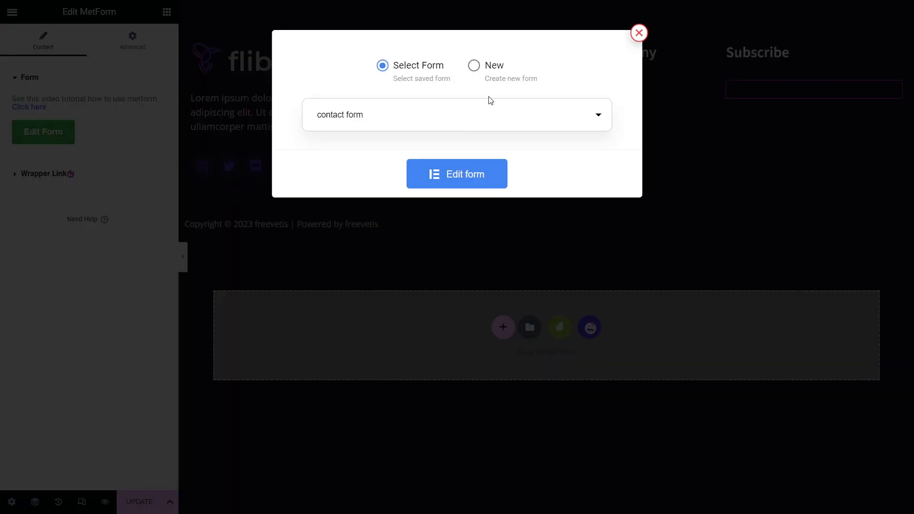
{"action": "left_click", "coordinate": [474, 66]}
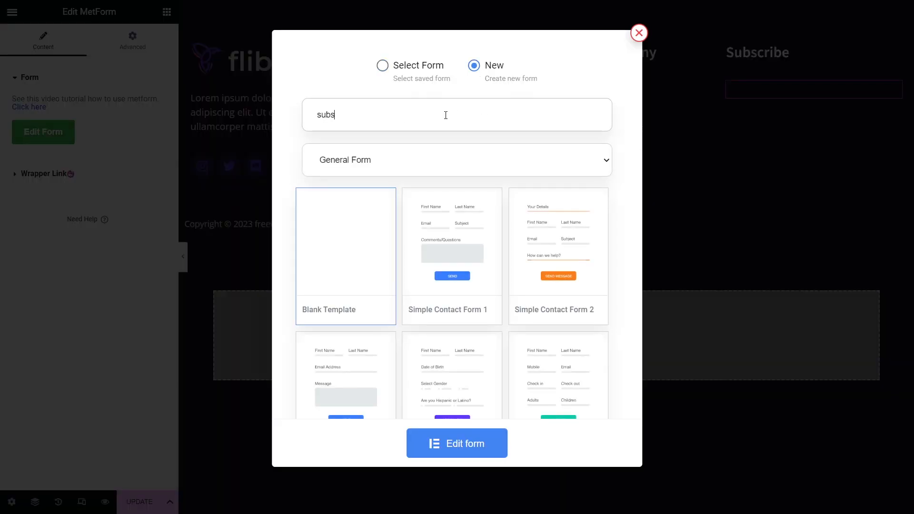
{"action": "left_click", "coordinate": [451, 435]}
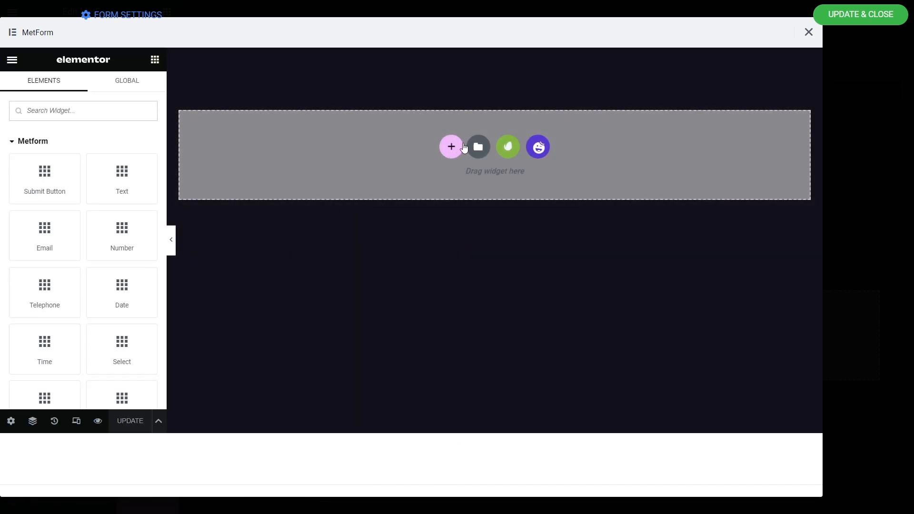
Insert the Flibird kit's subscribe form template into the blank form, and update and close the form
{"action": "left_click", "coordinate": [508, 147]}
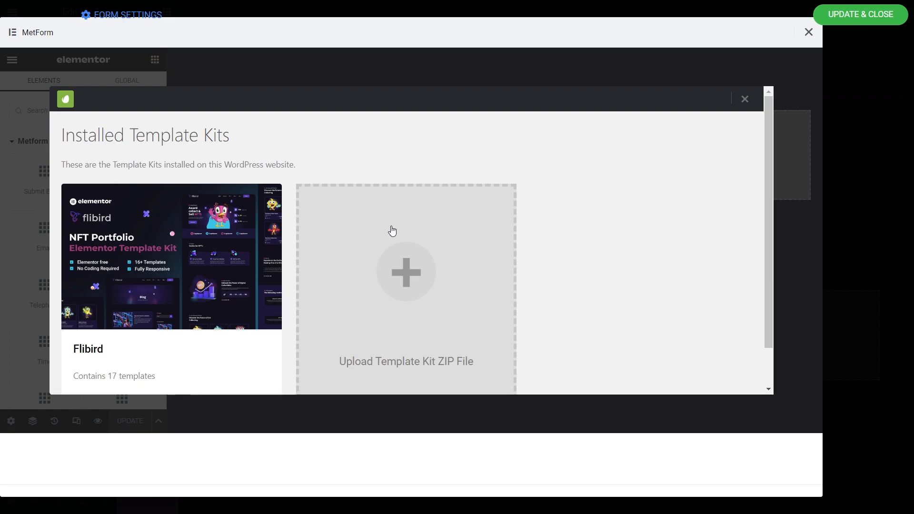
{"action": "left_click", "coordinate": [231, 250]}
{"action": "scroll", "coordinate": [421, 305], "scroll_direction": "down", "scroll_amount": 10}
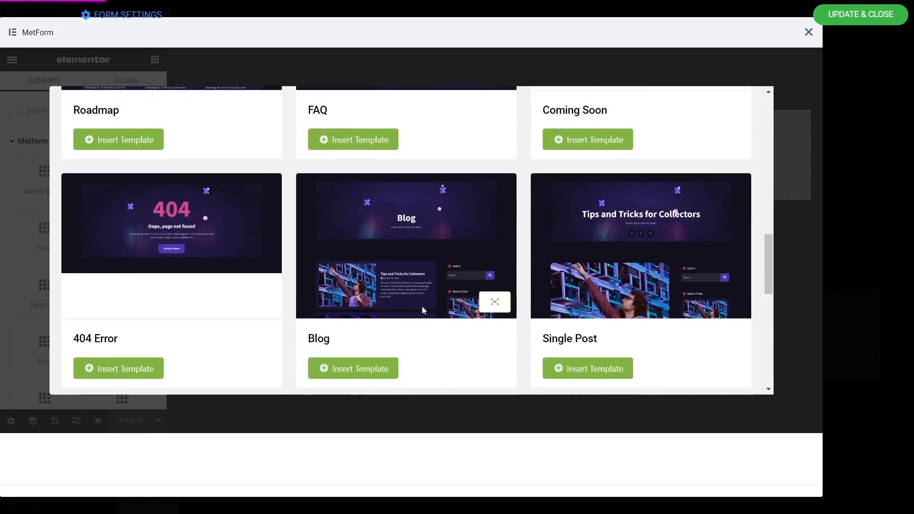
{"action": "scroll", "coordinate": [422, 307], "scroll_direction": "down", "scroll_amount": 5}
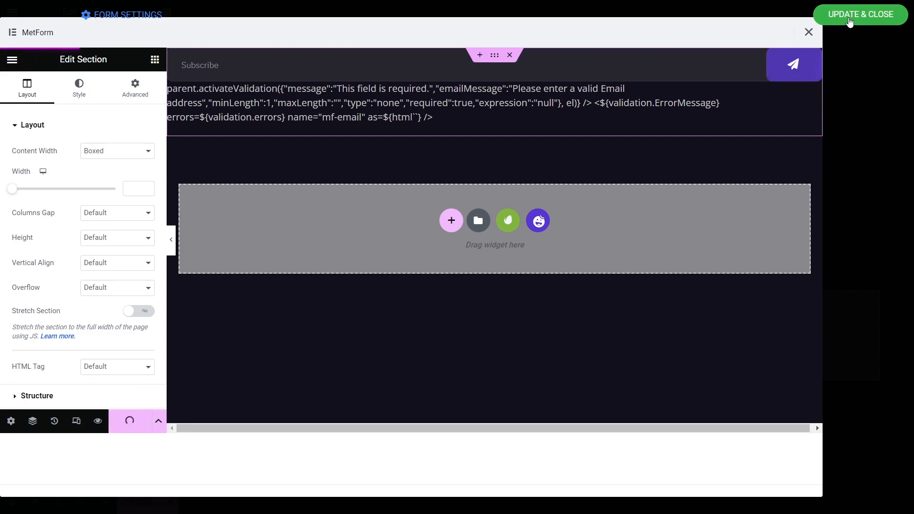
{"action": "left_click", "coordinate": [846, 25]}
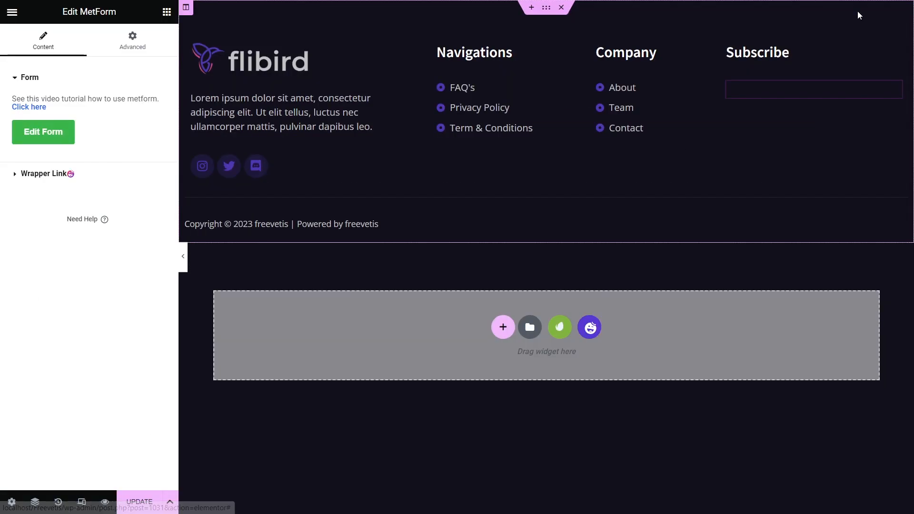
Update the Footer template and exit the Elementor editor to WordPress
{"action": "left_click", "coordinate": [11, 14]}
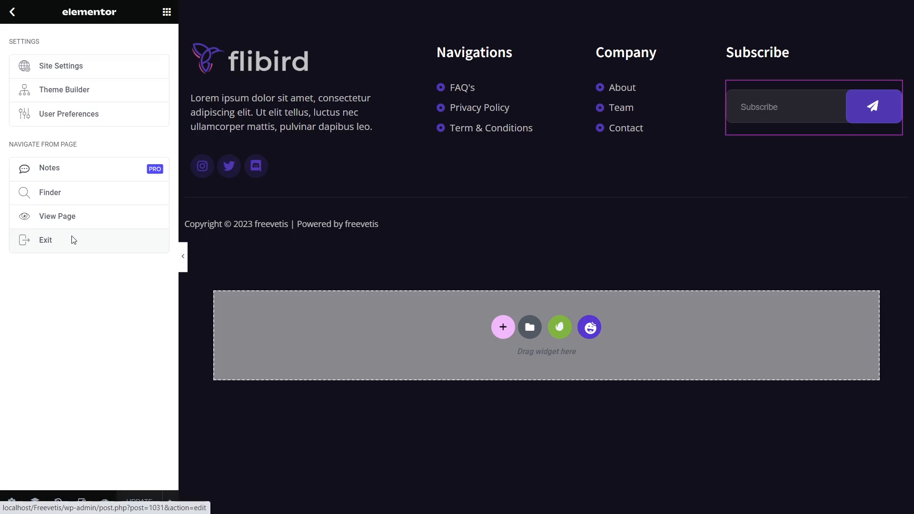
{"action": "left_click", "coordinate": [73, 239]}
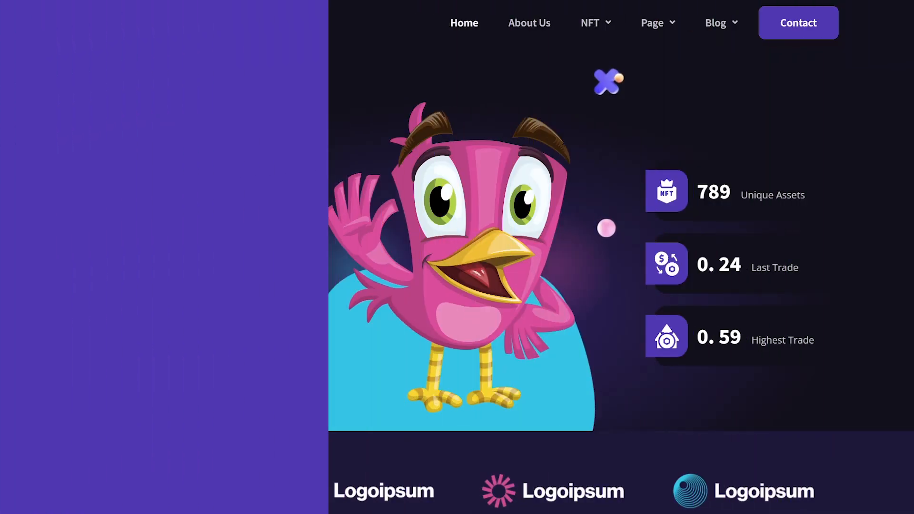
Review the published home page's sections from the hero through the NFT guides, collection and About Us to the roadmap
{"action": "scroll", "coordinate": [457, 257], "scroll_direction": "down", "scroll_amount": 3}
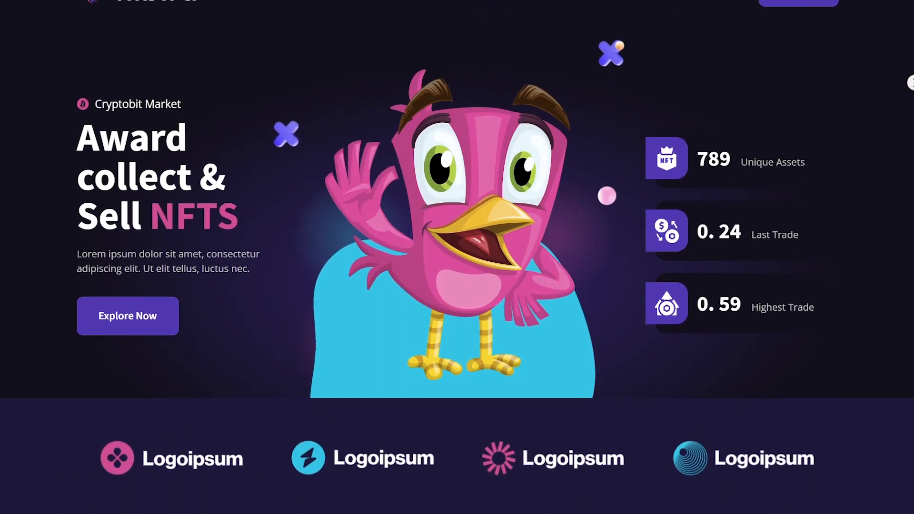
{"action": "scroll", "coordinate": [457, 257], "scroll_direction": "down", "scroll_amount": 10}
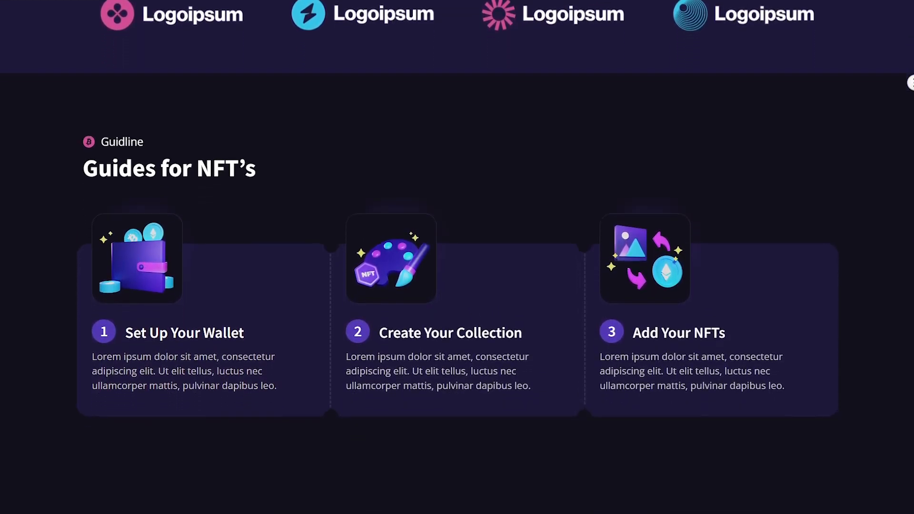
{"action": "scroll", "coordinate": [457, 257], "scroll_direction": "down", "scroll_amount": 12}
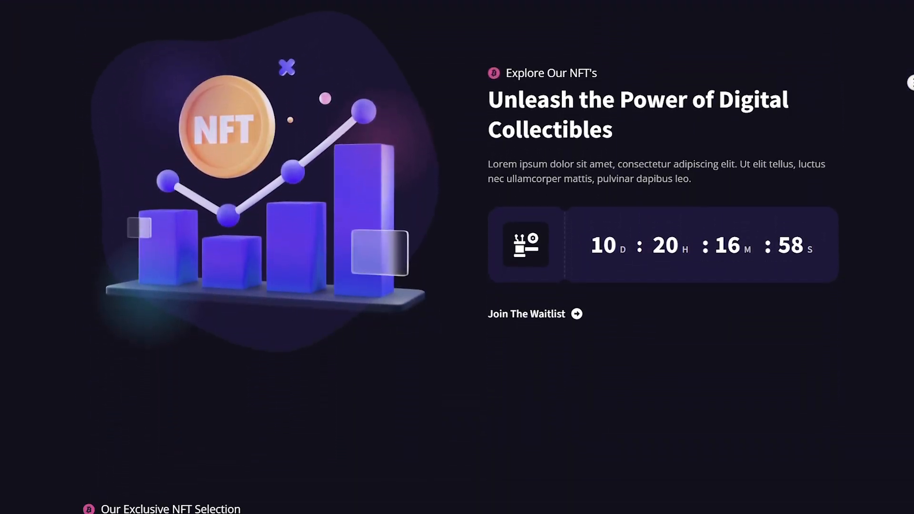
{"action": "scroll", "coordinate": [457, 257], "scroll_direction": "down", "scroll_amount": 11}
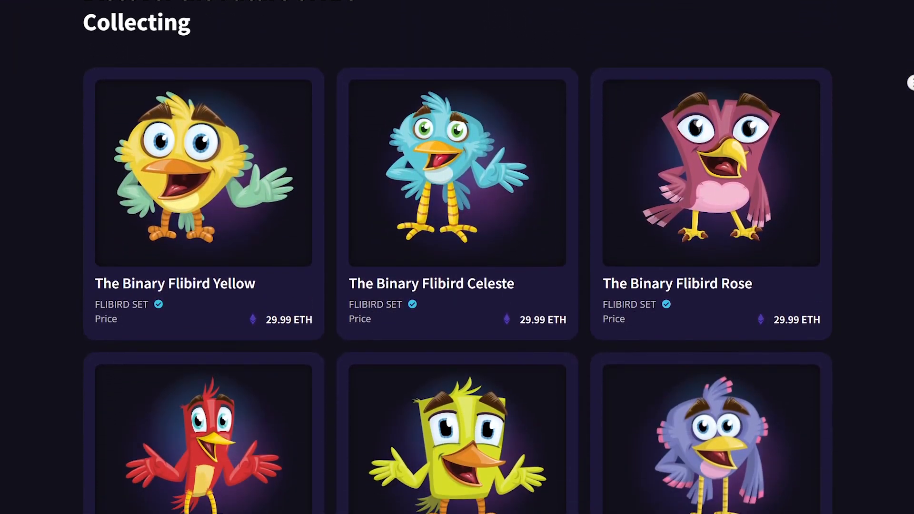
{"action": "scroll", "coordinate": [457, 257], "scroll_direction": "down", "scroll_amount": 9}
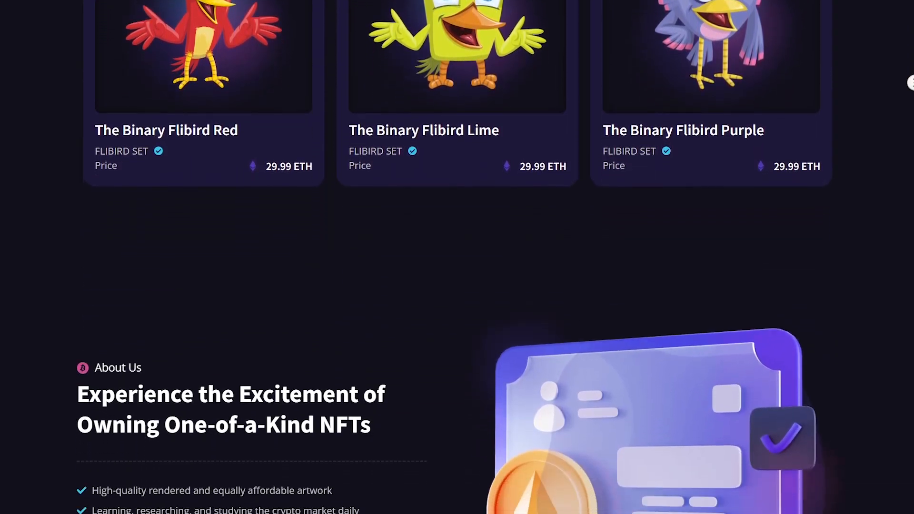
{"action": "scroll", "coordinate": [456, 257], "scroll_direction": "down", "scroll_amount": 10}
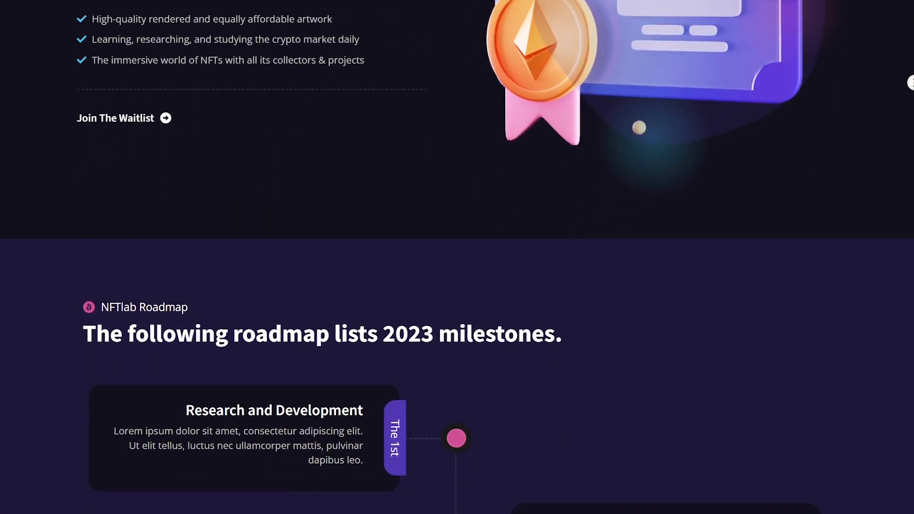